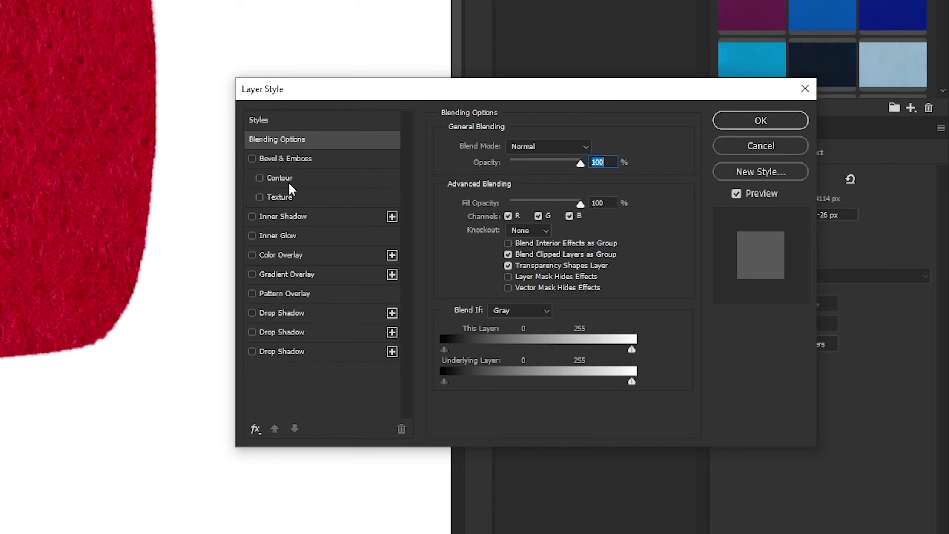
# Turn on the last Drop Shadow effect in the red felt layer's style
pyautogui.click(257, 351)
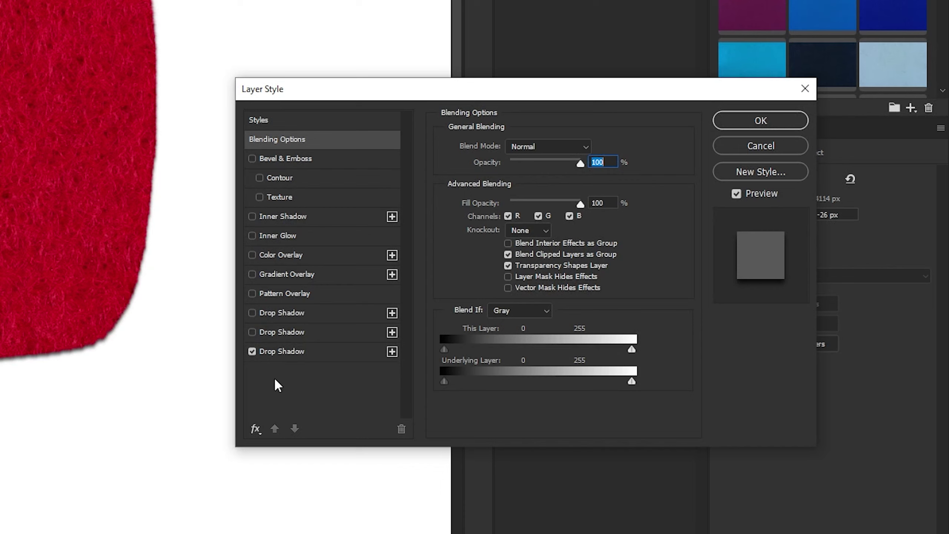
# Add another Drop Shadow effect to the layer style and turn it off
pyautogui.click(254, 431)
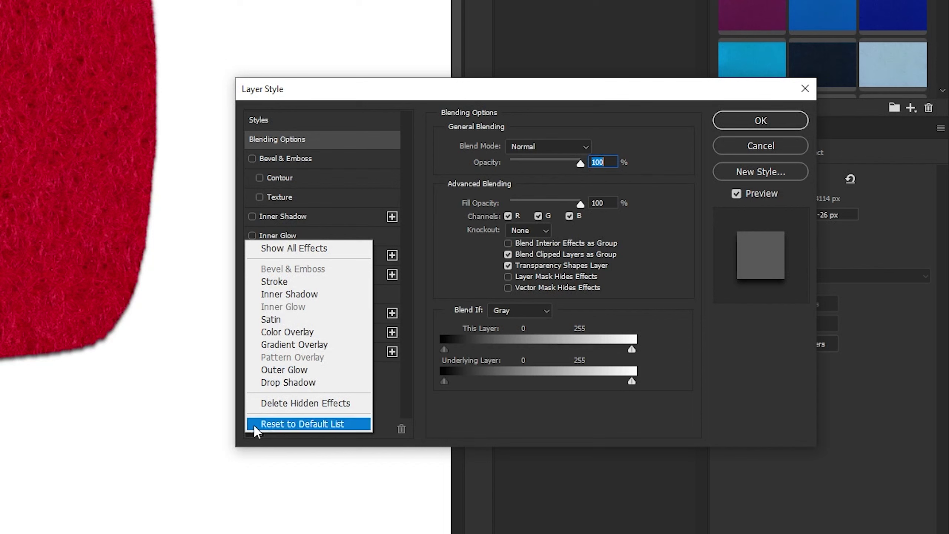
pyautogui.click(270, 383)
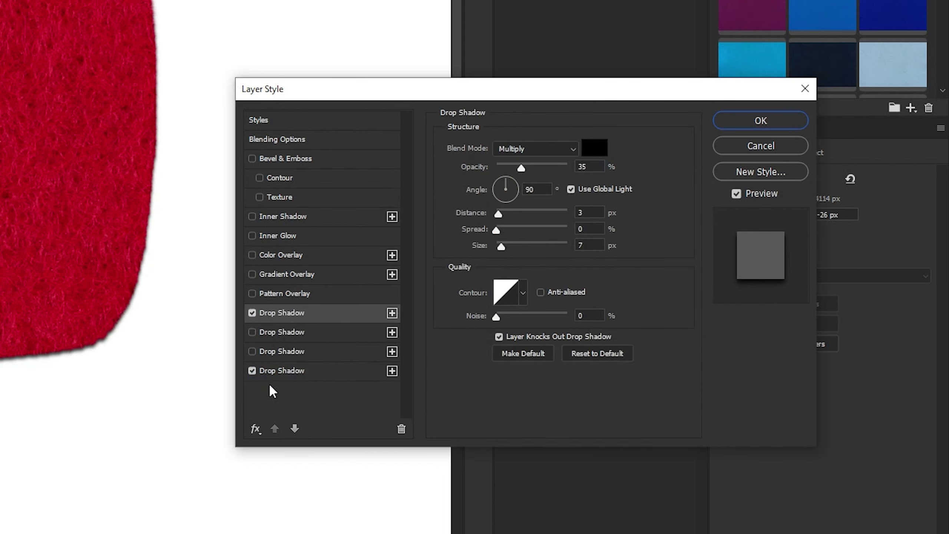
pyautogui.click(252, 313)
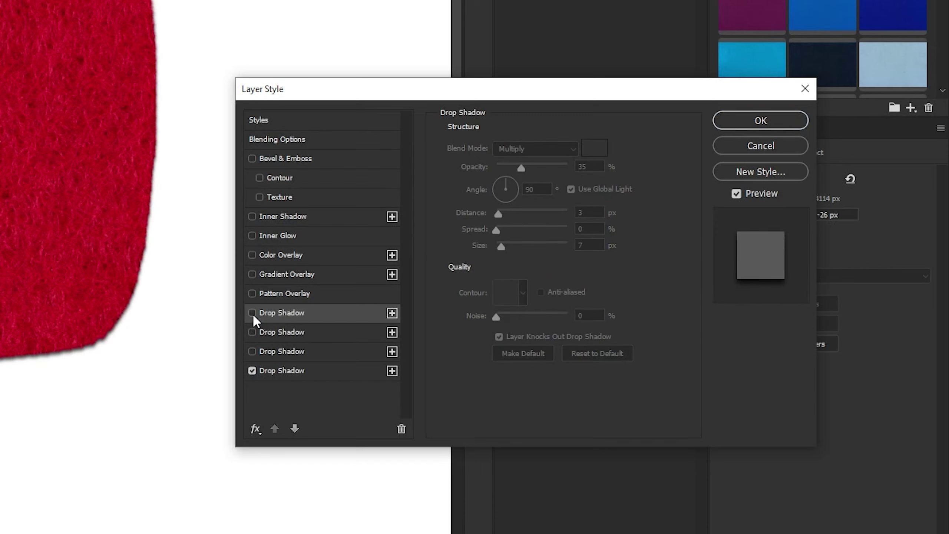
# Set the enabled drop shadow's distance to 17 px and size to 24 px, keep its colour, and apply the style
pyautogui.click(286, 370)
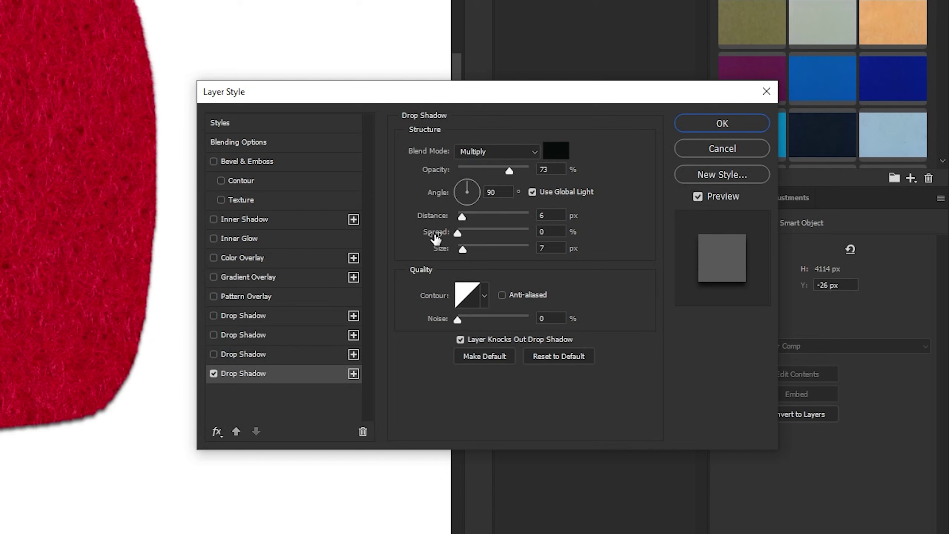
pyautogui.click(552, 159)
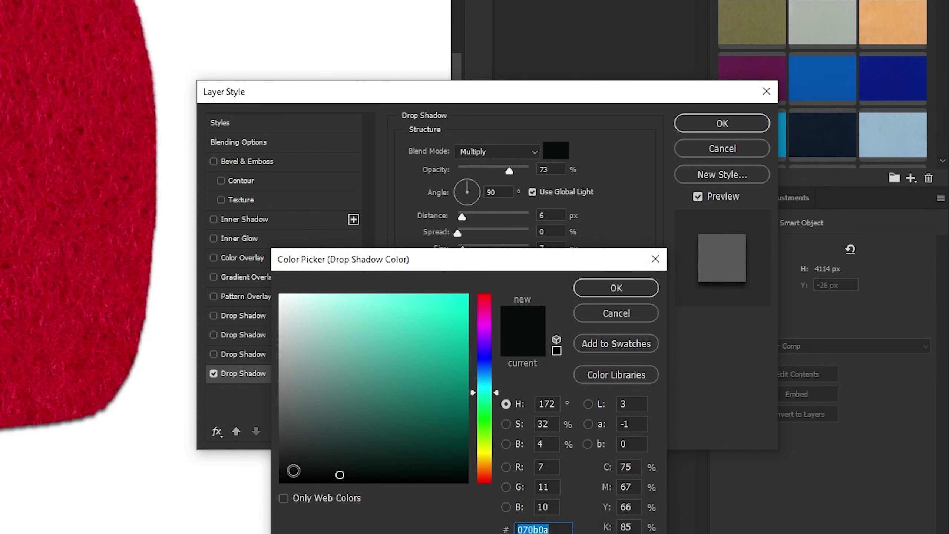
pyautogui.click(605, 316)
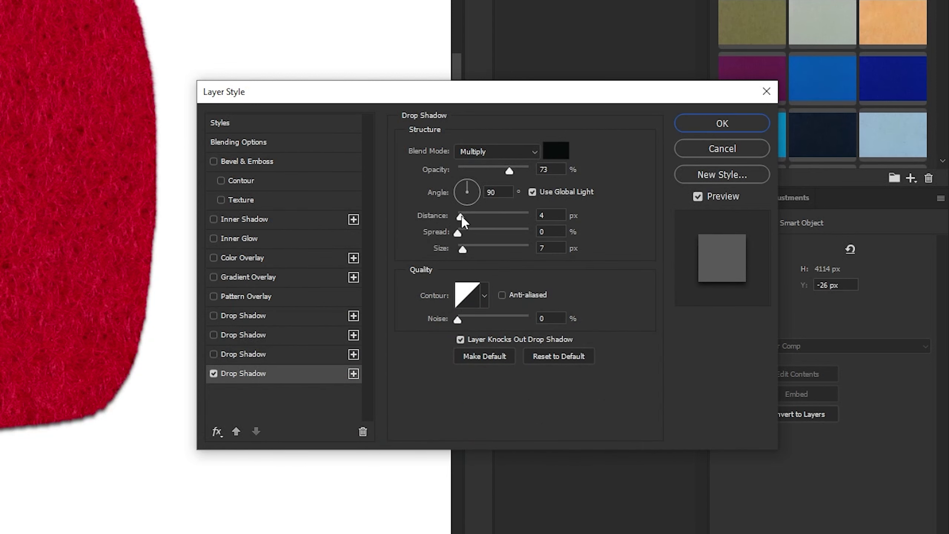
pyautogui.moveTo(462, 217); pyautogui.dragTo(470, 214)
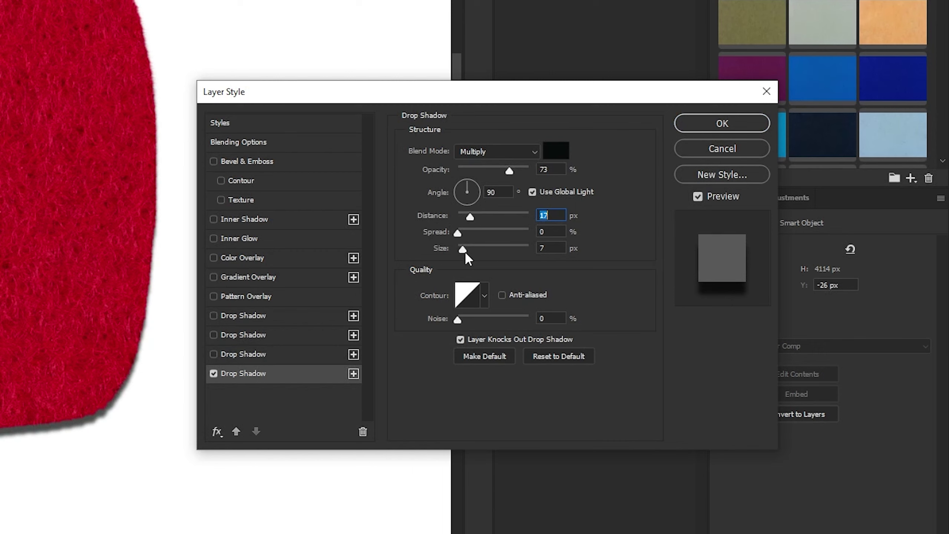
pyautogui.moveTo(464, 252); pyautogui.dragTo(469, 252)
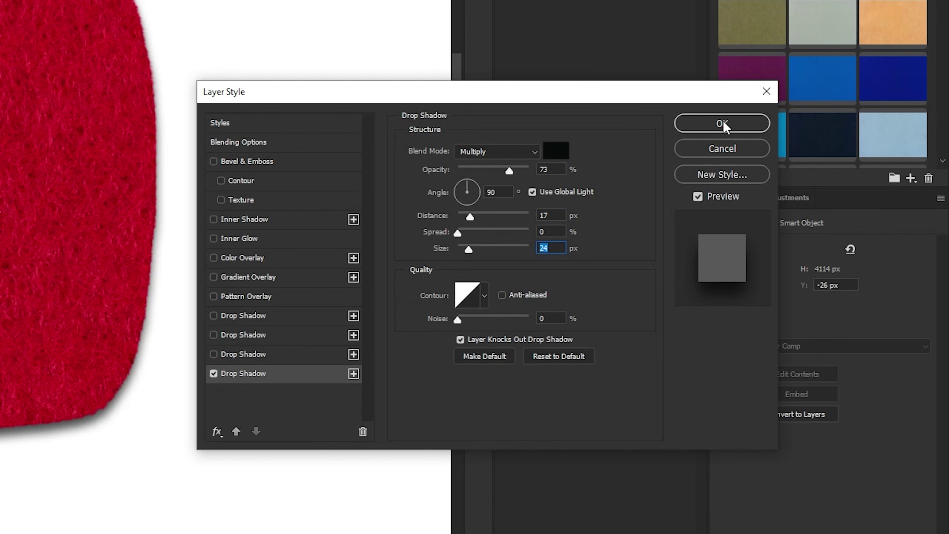
pyautogui.click(697, 126)
# Target the felt-27 layer mask with the Brush tool, a white foreground and the square rounded felt brush at 250 px
pyautogui.scroll(3, 99, 285)
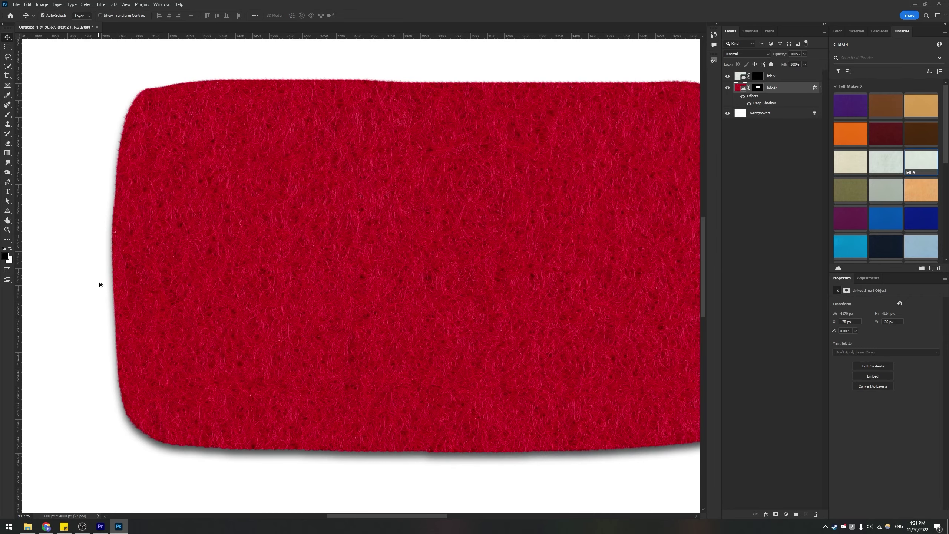
pyautogui.scroll(3, 99, 284)
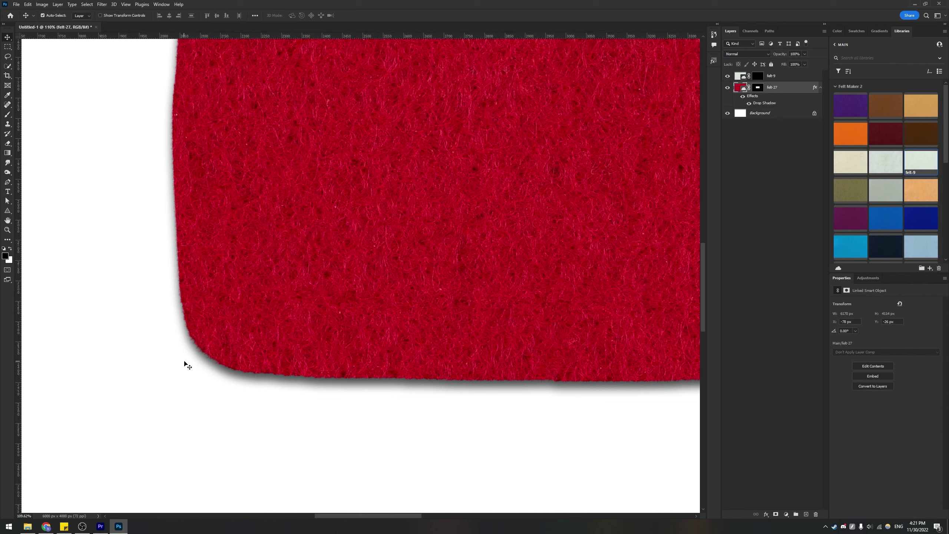
pyautogui.click(759, 90)
pyautogui.press('b')
pyautogui.press('x')
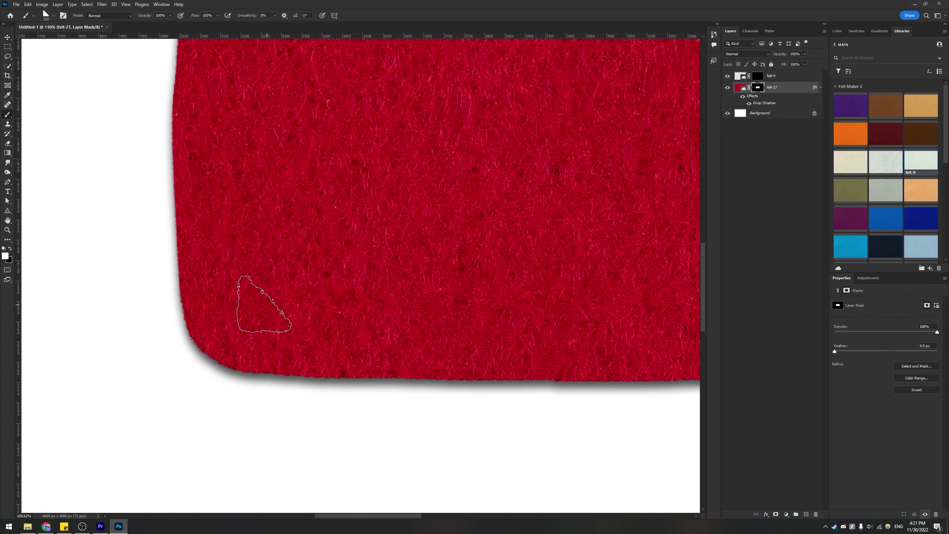
pyautogui.rightClick(253, 301)
pyautogui.click(458, 433)
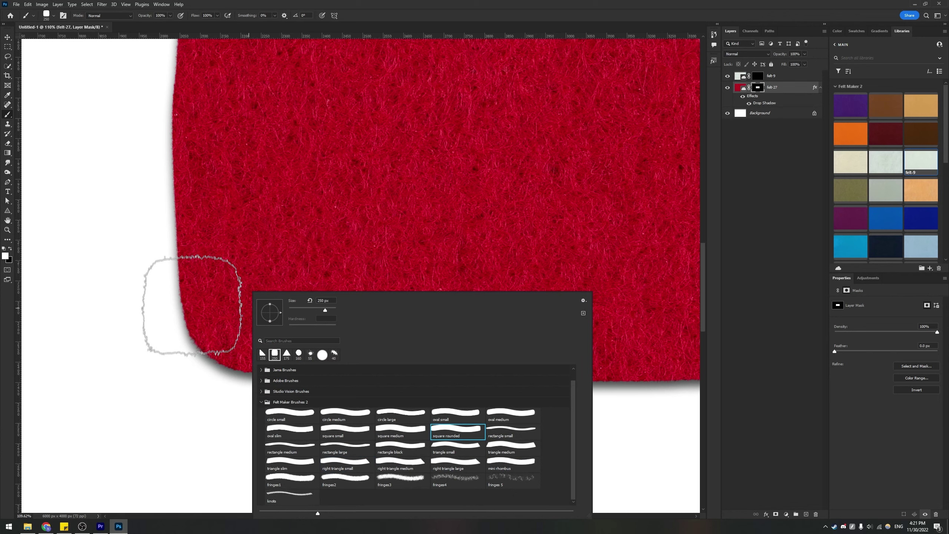
pyautogui.press('Return')
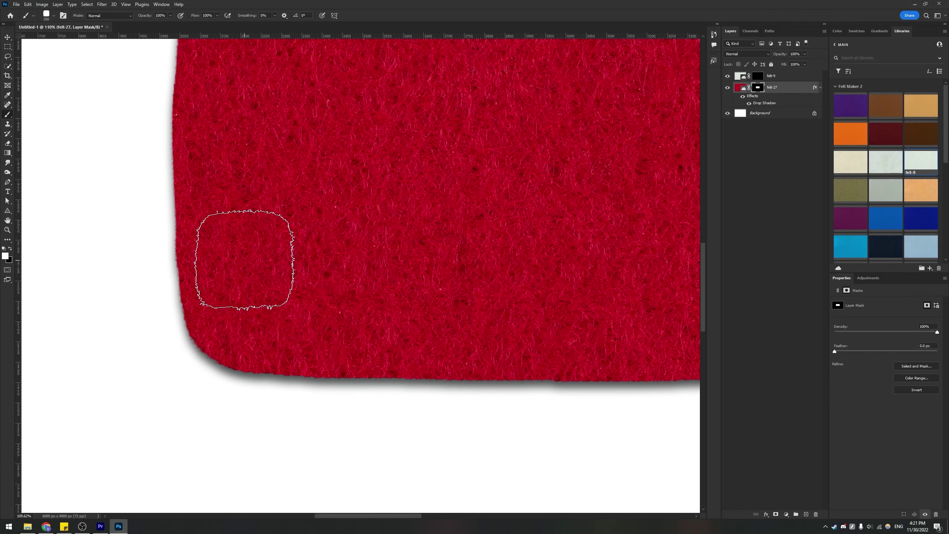
# Target the felt-9 layer mask and choose the triangle medium brush from Felt Maker Brushes 2
pyautogui.scroll(3, 244, 265)
pyautogui.scroll(-2, 259, 266)
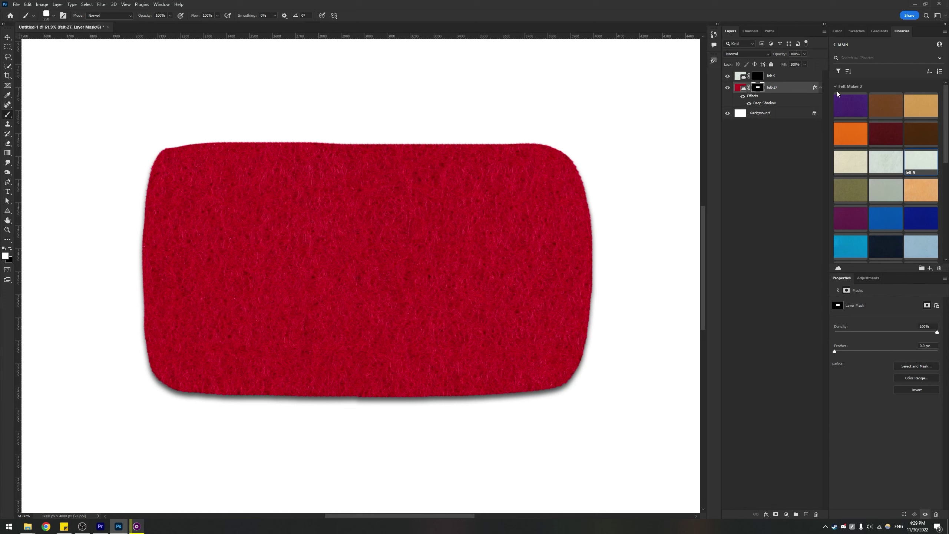
pyautogui.click(759, 78)
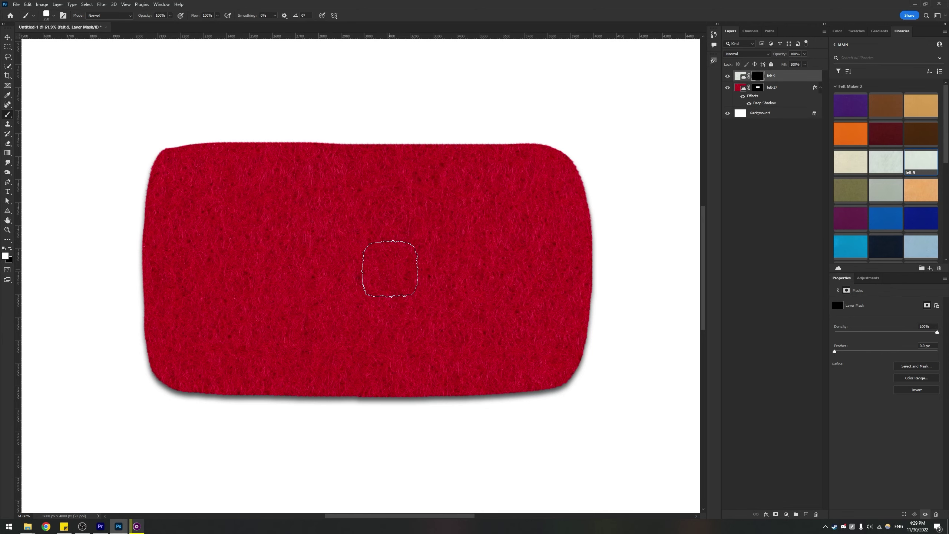
pyautogui.rightClick(394, 273)
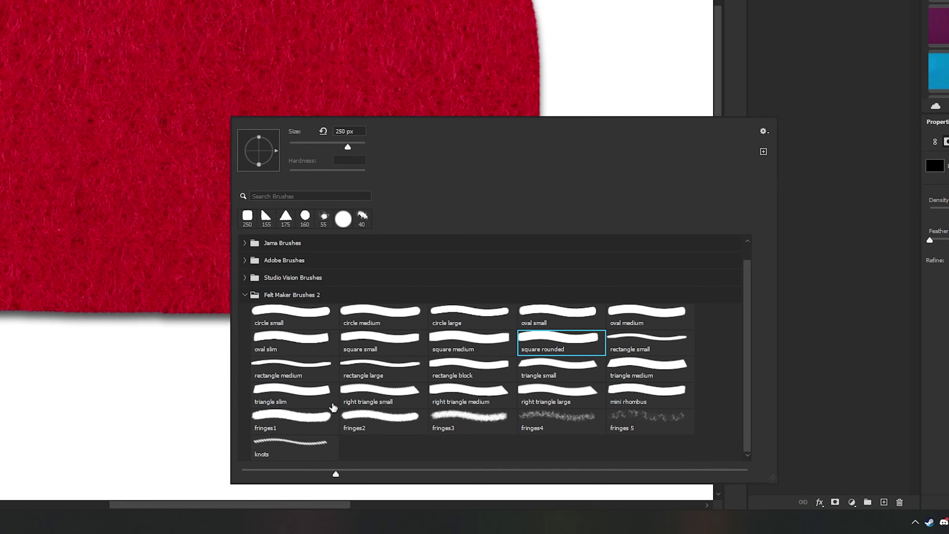
pyautogui.click(646, 381)
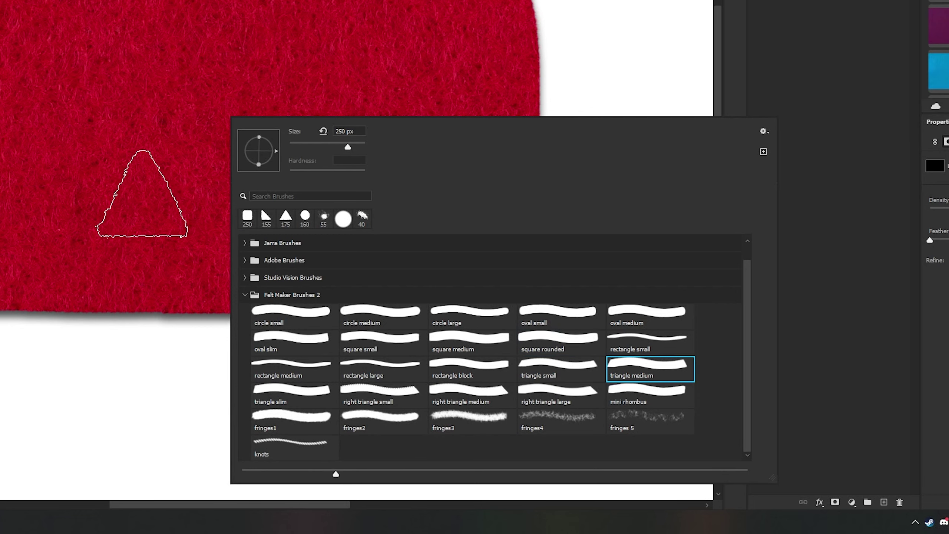
pyautogui.press('Escape')
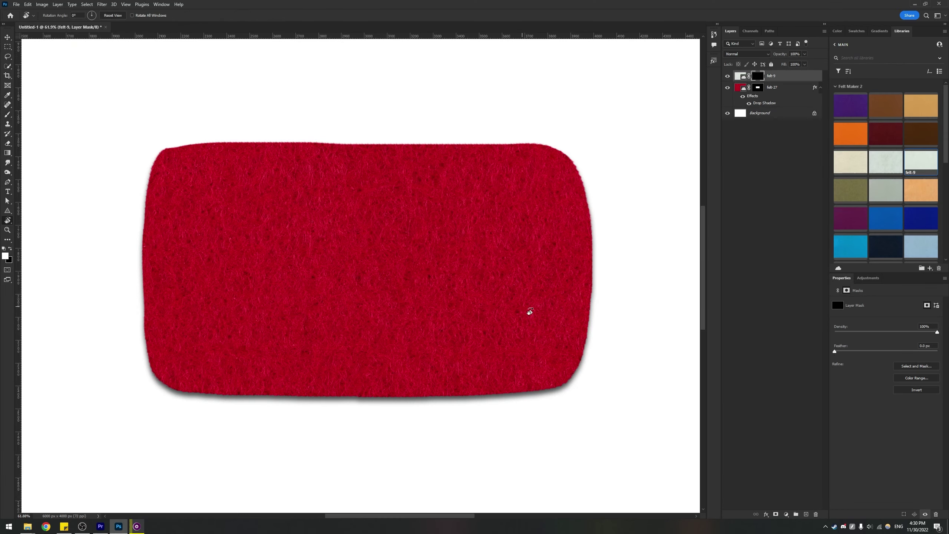
# Rotate the canvas view to -90°, stamp one enlarged triangle at the red shape's centre on the felt-9 mask, and return the rotation to 0°
pyautogui.press('r')
pyautogui.moveTo(438, 176)
pyautogui.mouseDown()
pyautogui.moveTo(400, 0)
pyautogui.moveTo(246, 0)
pyautogui.mouseUp()
pyautogui.moveTo(407, 148); pyautogui.dragTo(392, 144)
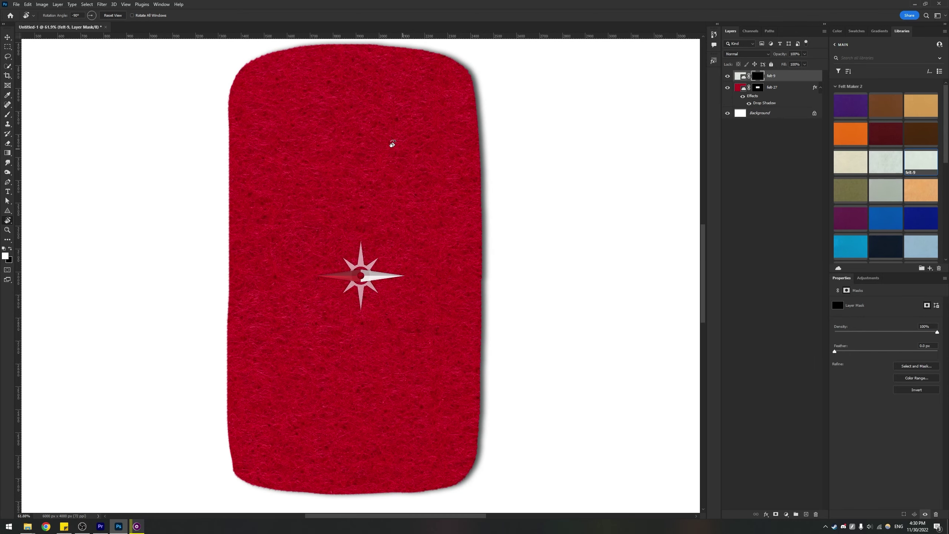
pyautogui.press('b')
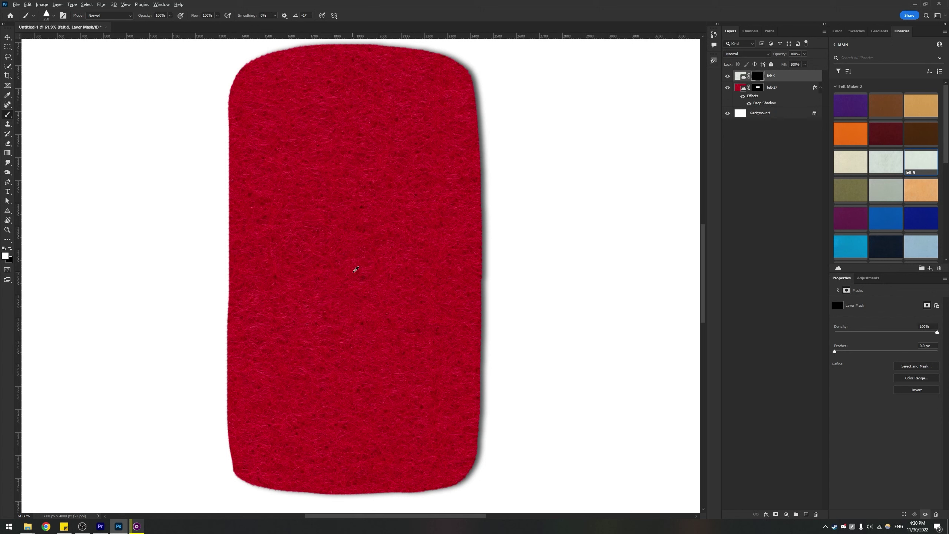
pyautogui.moveTo(356, 270)
pyautogui.mouseDown()
pyautogui.moveTo(377, 275)
pyautogui.moveTo(369, 281)
pyautogui.moveTo(364, 266)
pyautogui.mouseUp()
pyautogui.click(357, 264)
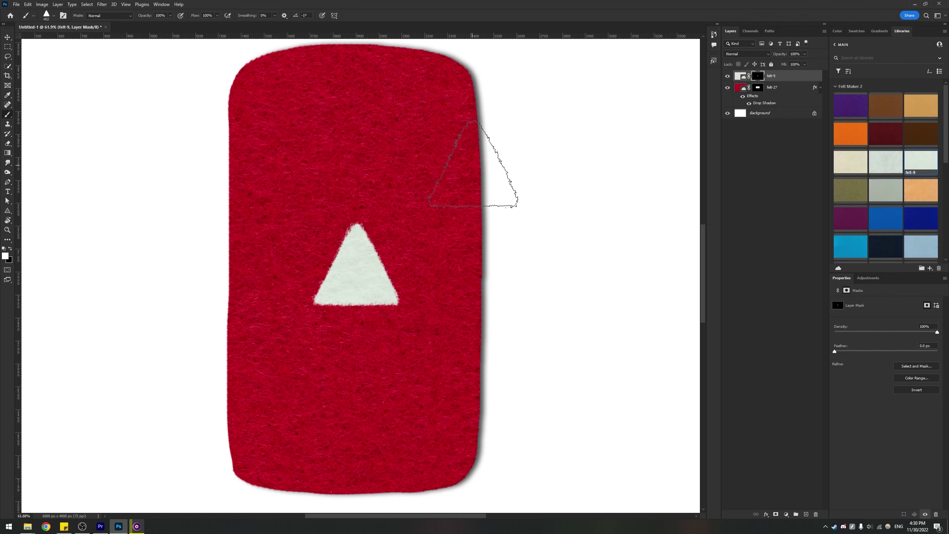
pyautogui.press('r')
pyautogui.moveTo(470, 132)
pyautogui.mouseDown()
pyautogui.moveTo(483, 131)
pyautogui.moveTo(532, 252)
pyautogui.moveTo(468, 363)
pyautogui.mouseUp()
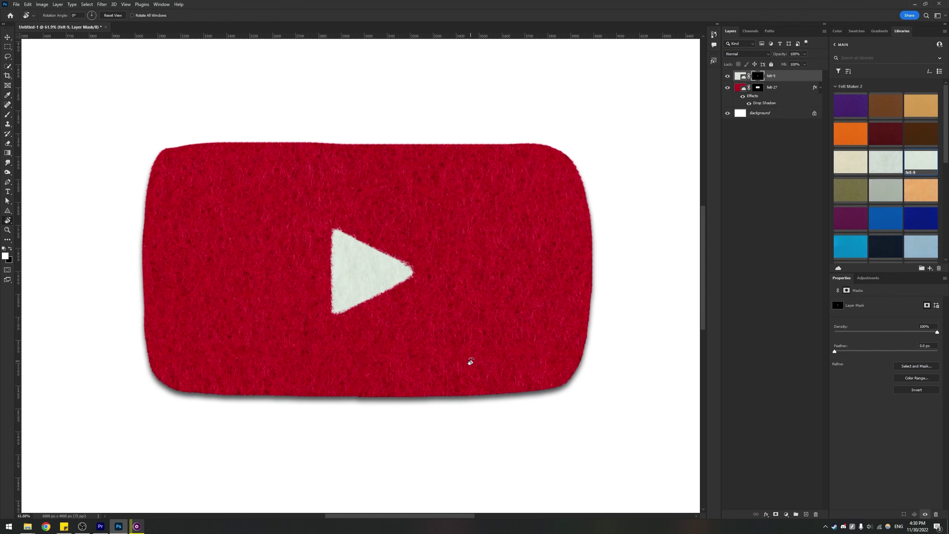
pyautogui.press('b')
# Apply the Felt Style from the Felt Maker 2 library to the felt-9 layer
pyautogui.scroll(-1, 360, 350)
pyautogui.scroll(-3, 360, 350)
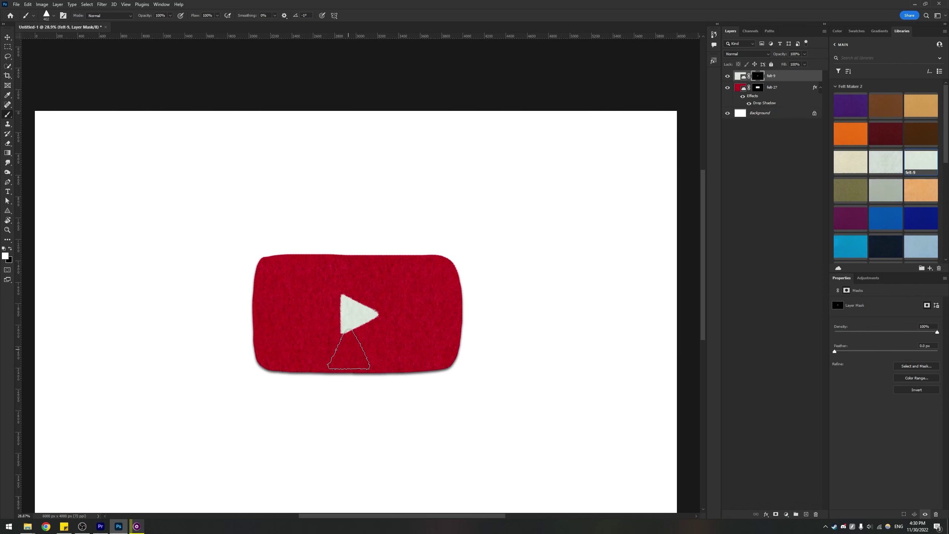
pyautogui.scroll(5, 357, 346)
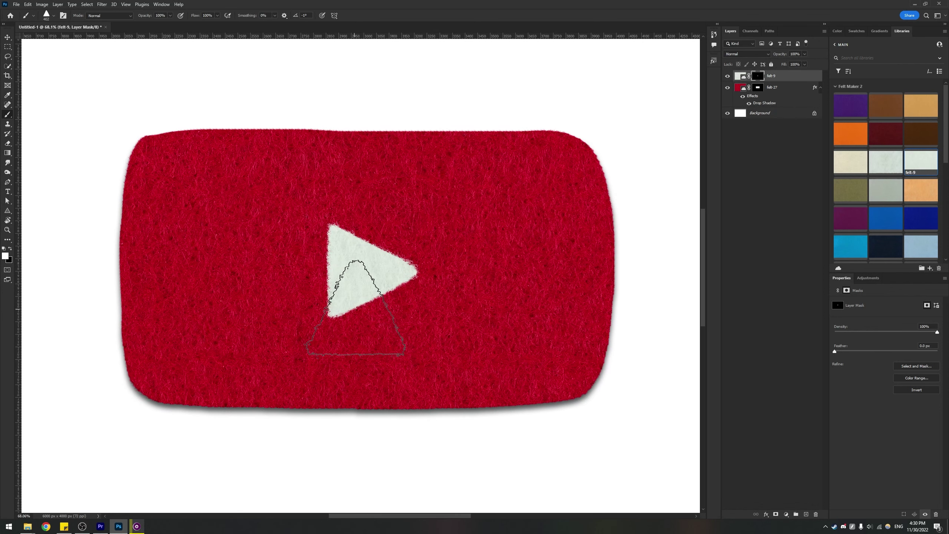
pyautogui.click(741, 76)
pyautogui.press('v')
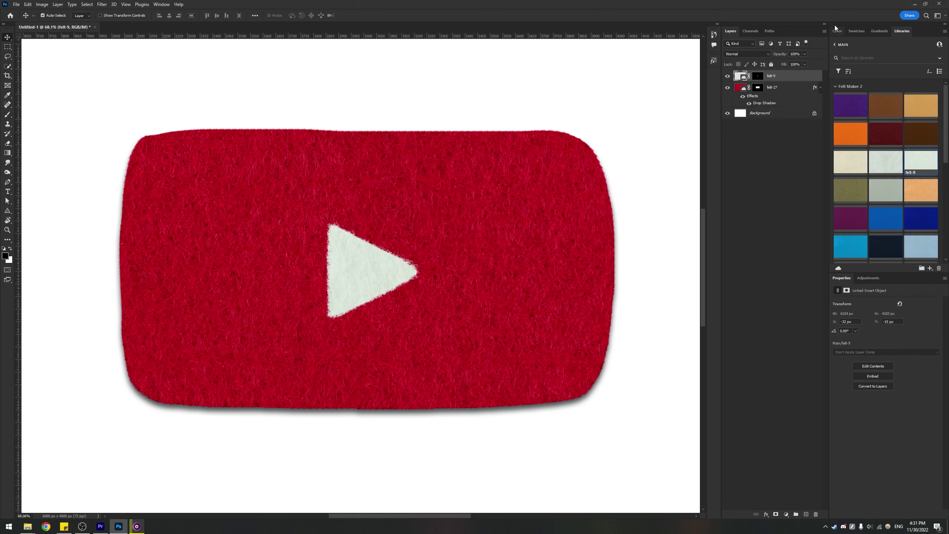
pyautogui.scroll(-5, 938, 176)
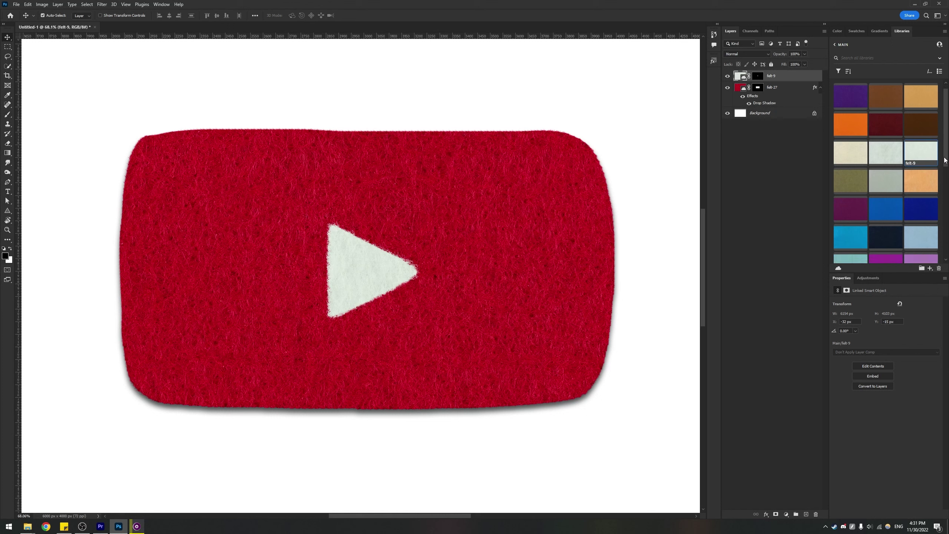
pyautogui.scroll(-3, 939, 193)
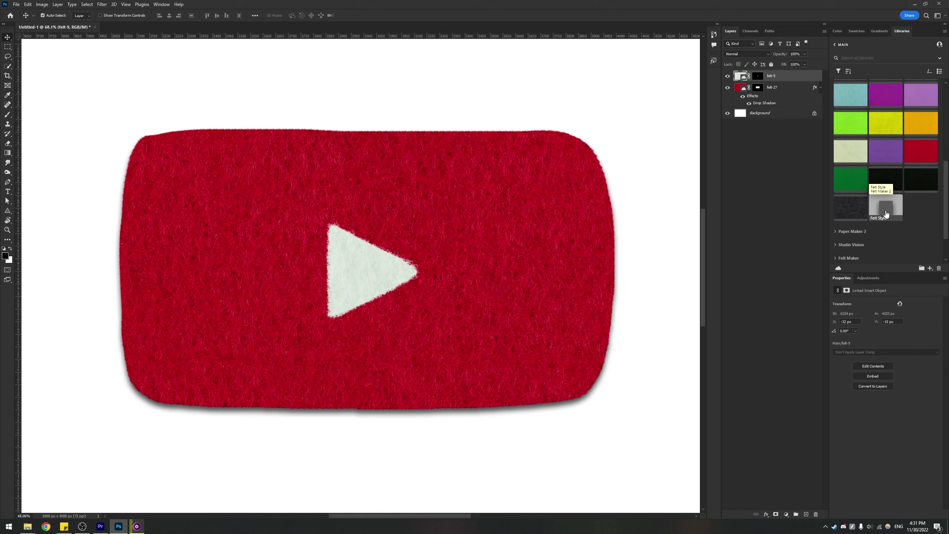
pyautogui.moveTo(886, 212); pyautogui.dragTo(789, 81)
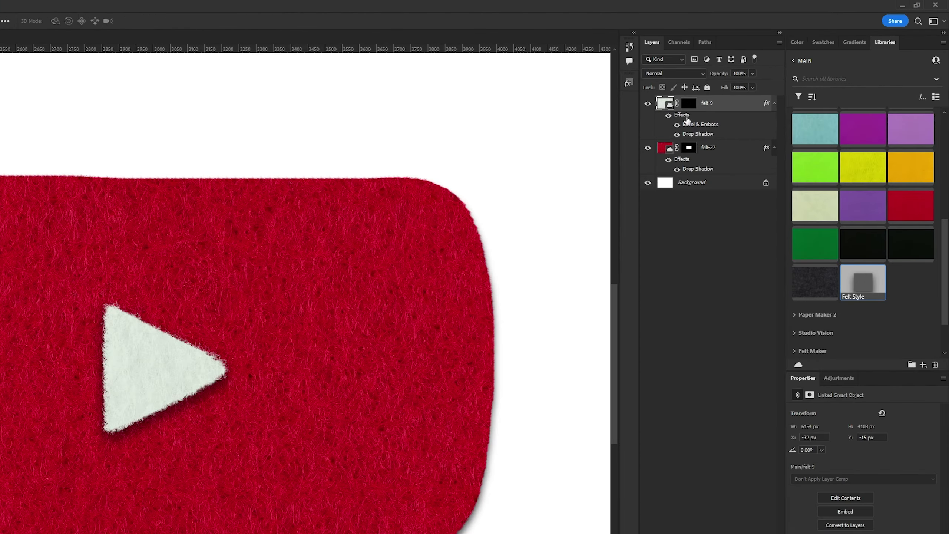
# Try the Inner Bevel style for the felt-9 layer's Bevel & Emboss effect and set it back to Outer Bevel
pyautogui.doubleClick(688, 118)
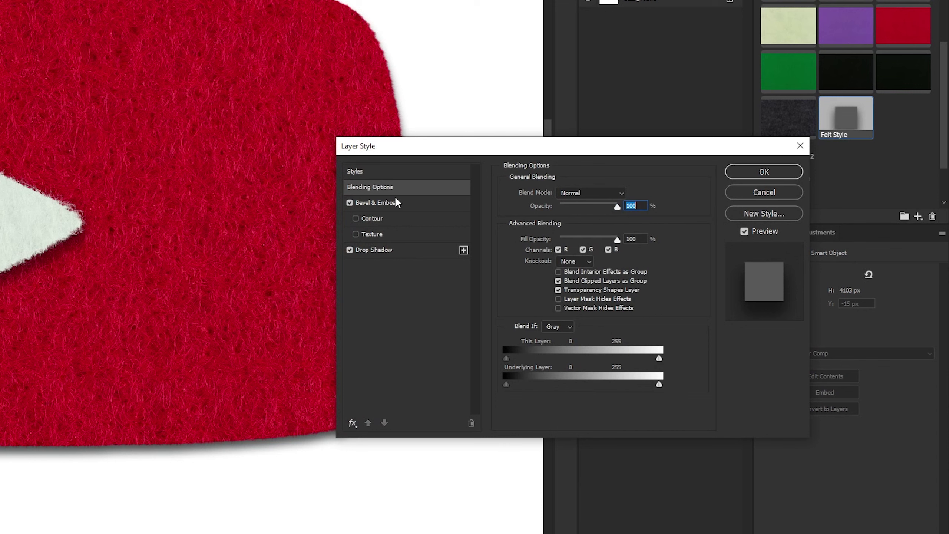
pyautogui.click(385, 209)
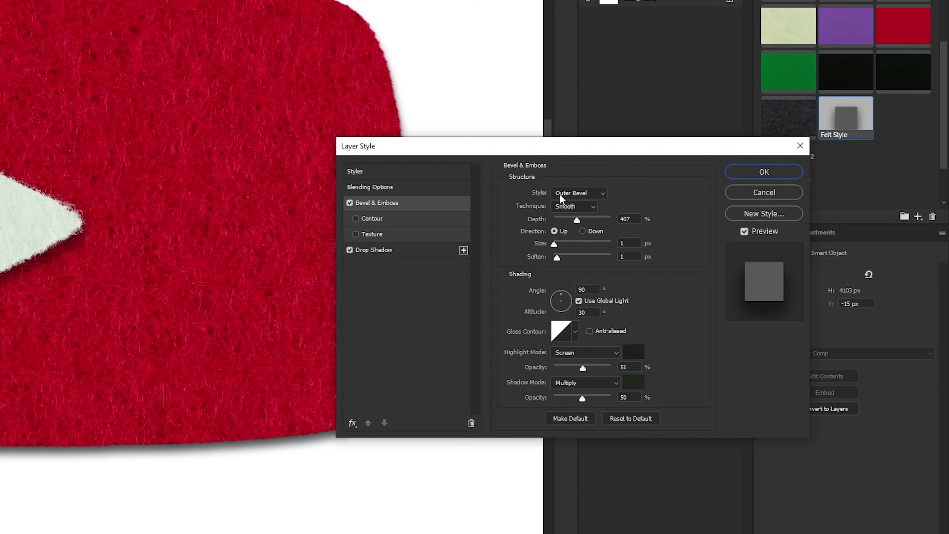
pyautogui.click(570, 195)
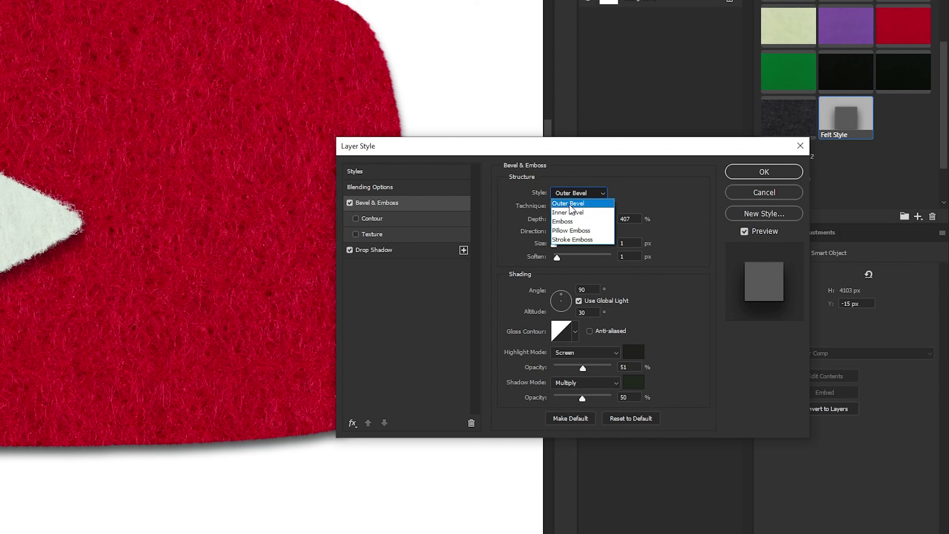
pyautogui.click(564, 213)
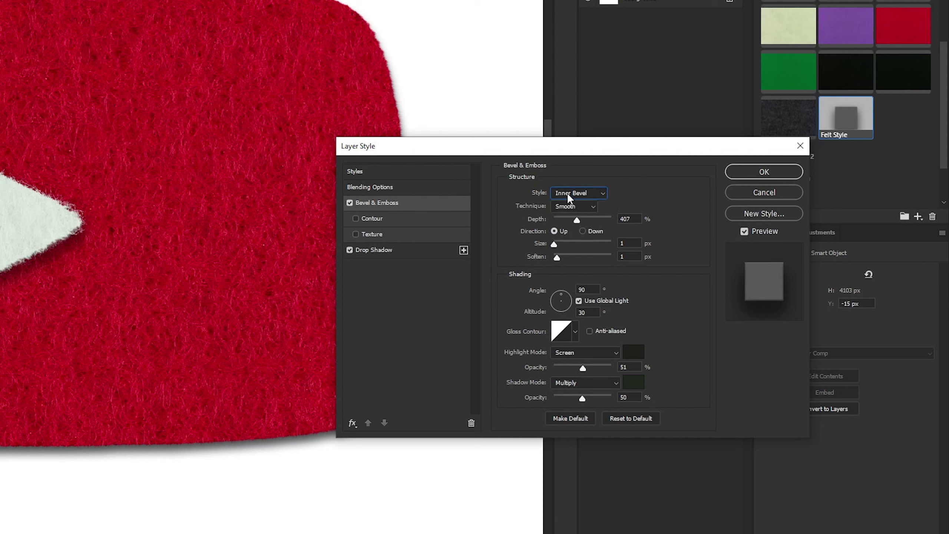
pyautogui.click(566, 193)
pyautogui.click(568, 204)
pyautogui.click(569, 192)
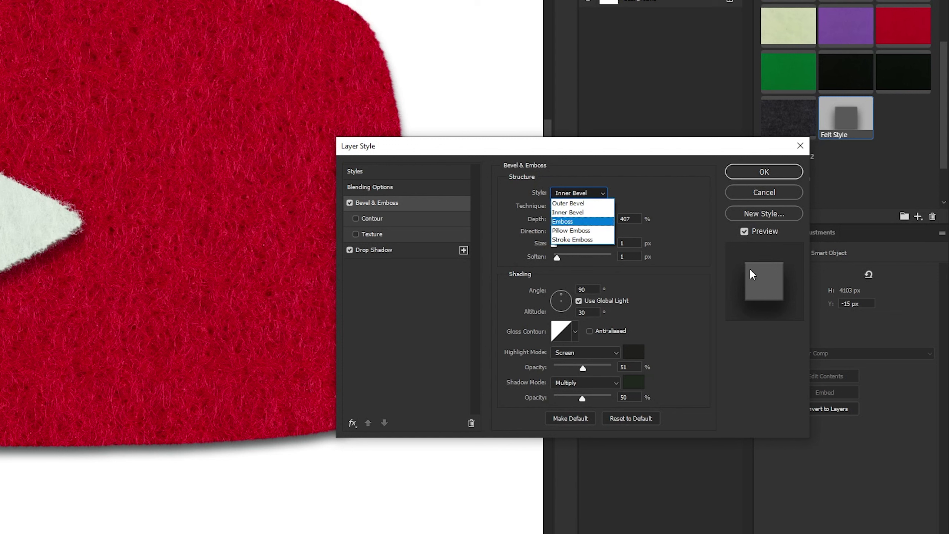
pyautogui.click(576, 204)
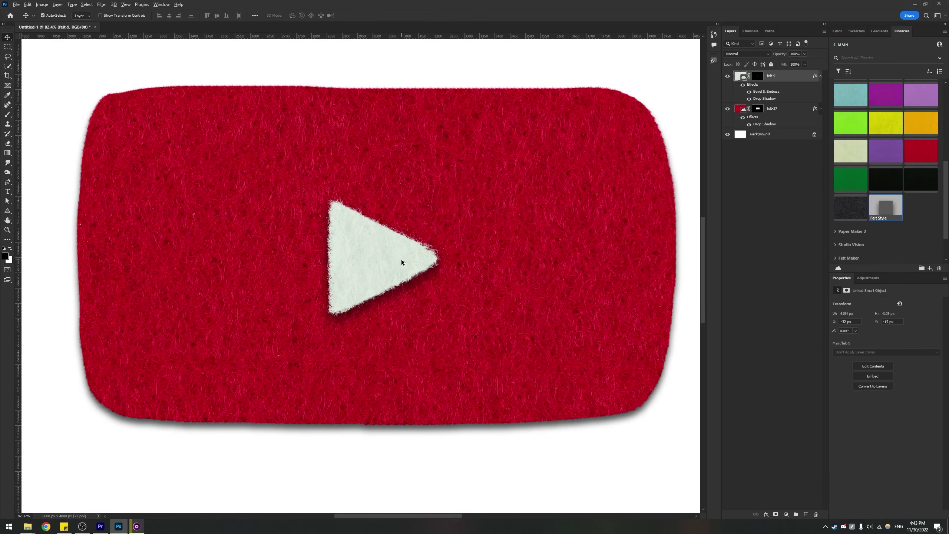
# Change the felt-9 layer's drop shadow color to dark red 690c1a, starting from a red sampled from the felt
pyautogui.scroll(-2, 402, 261)
pyautogui.scroll(-3, 471, 304)
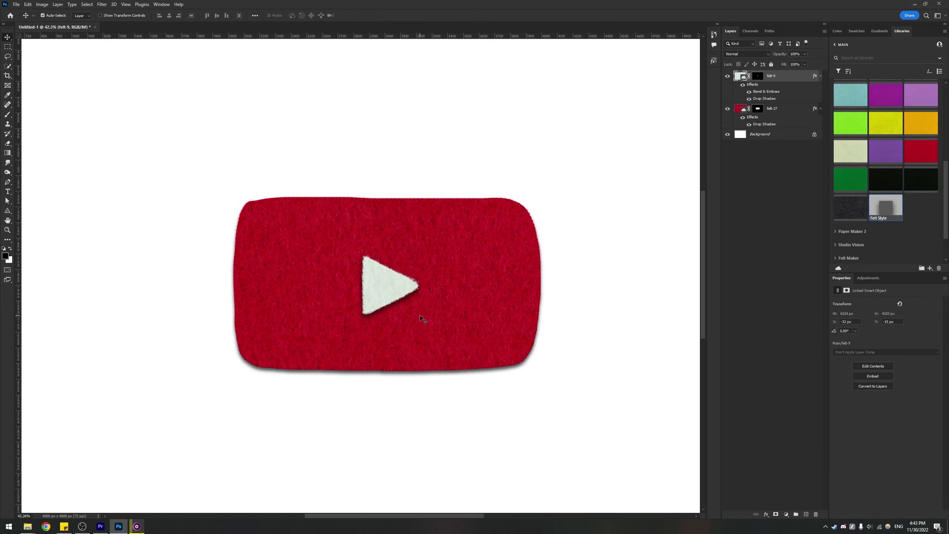
pyautogui.scroll(3, 400, 313)
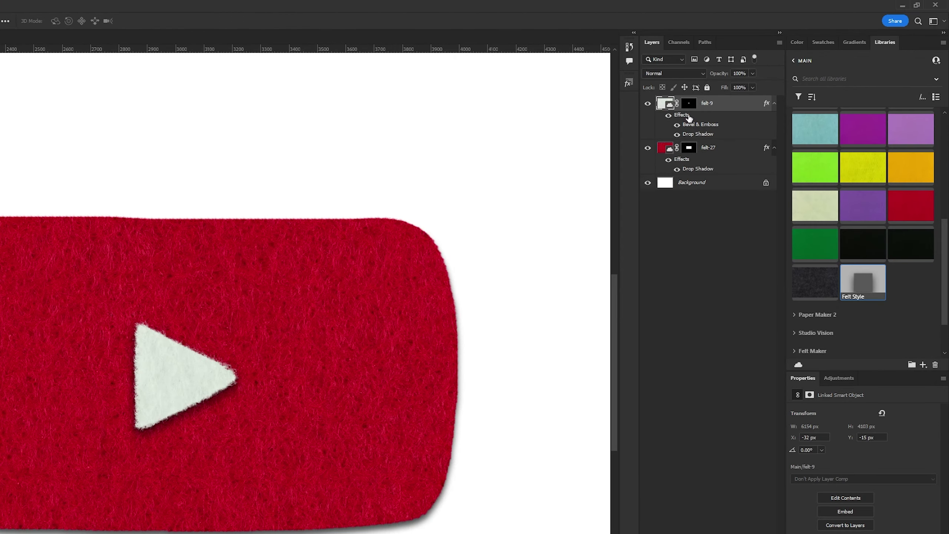
pyautogui.doubleClick(757, 87)
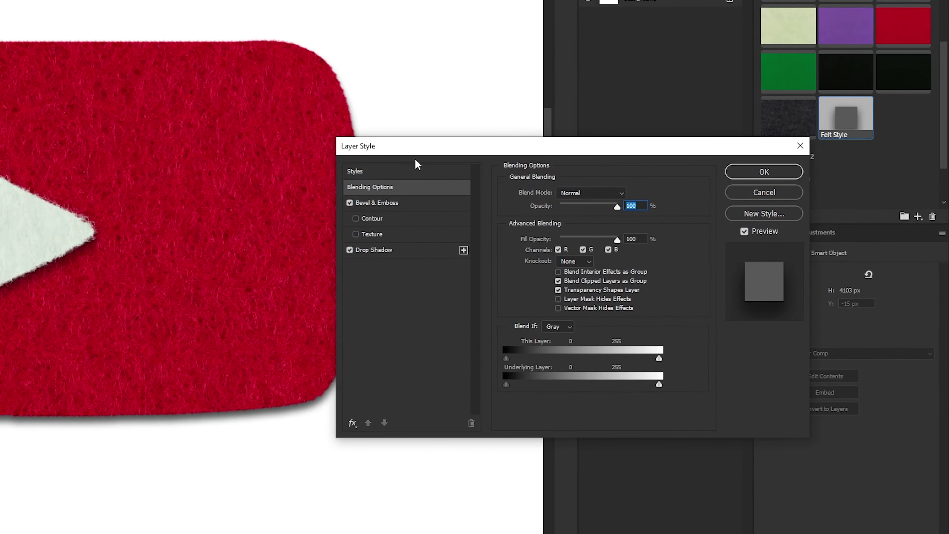
pyautogui.click(381, 254)
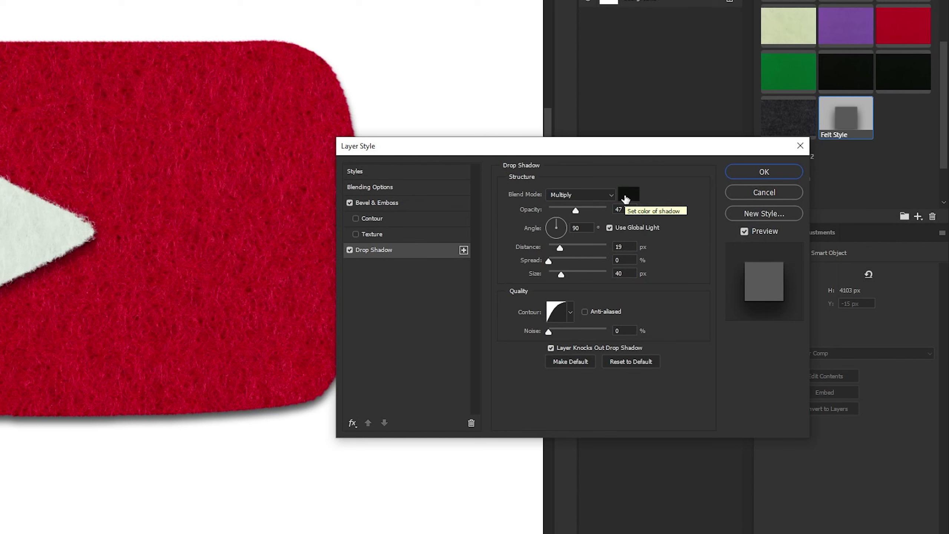
pyautogui.click(627, 199)
pyautogui.click(158, 315)
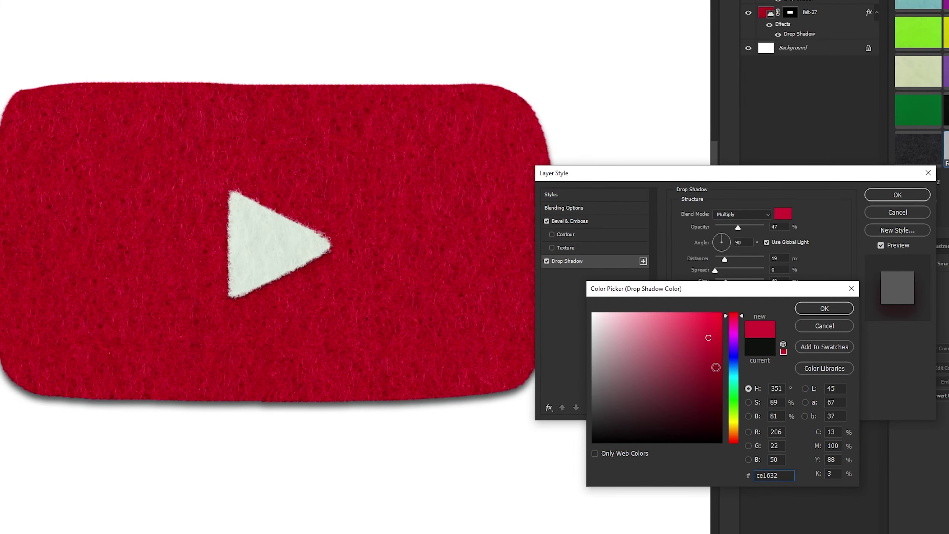
pyautogui.moveTo(710, 338); pyautogui.dragTo(708, 389)
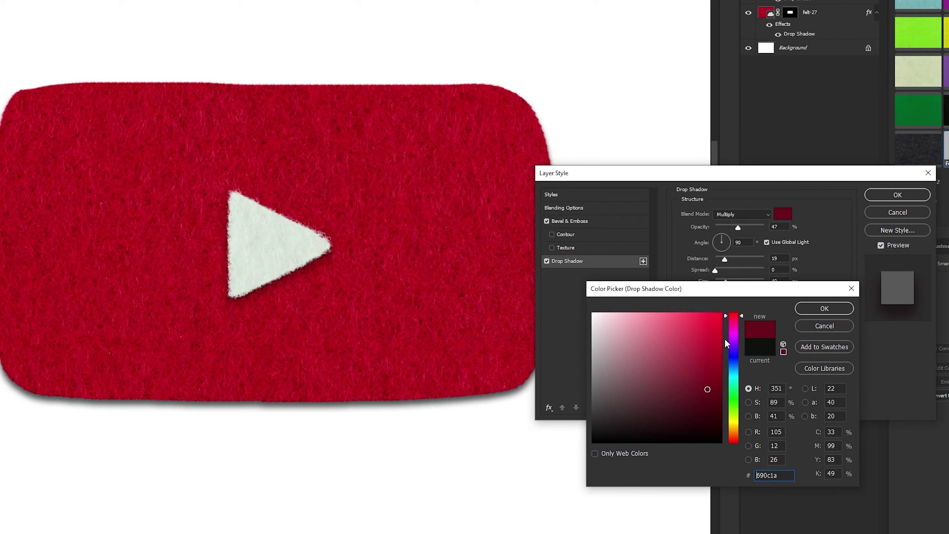
pyautogui.click(817, 313)
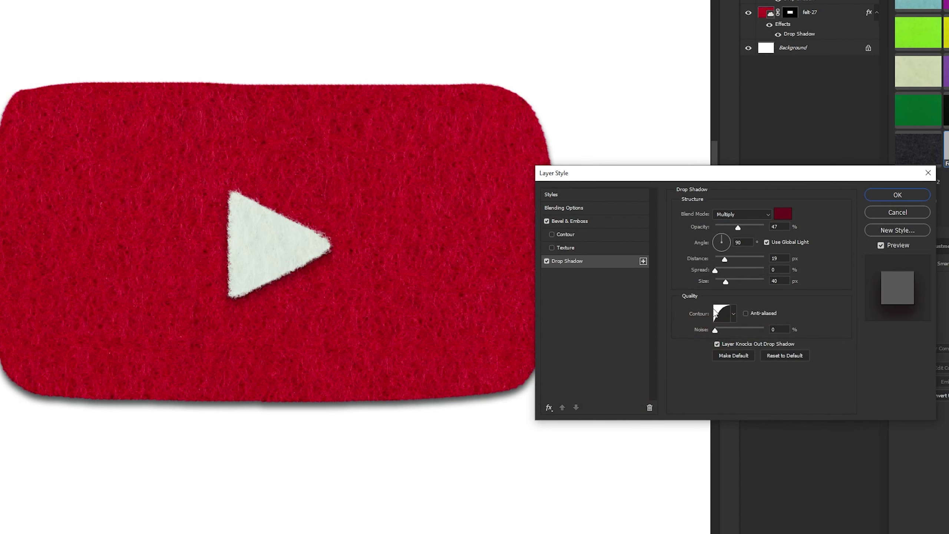
# Turn off Bevel & Emboss on the felt-9 layer and slightly adjust its drop shadow's size and distance
pyautogui.click(560, 221)
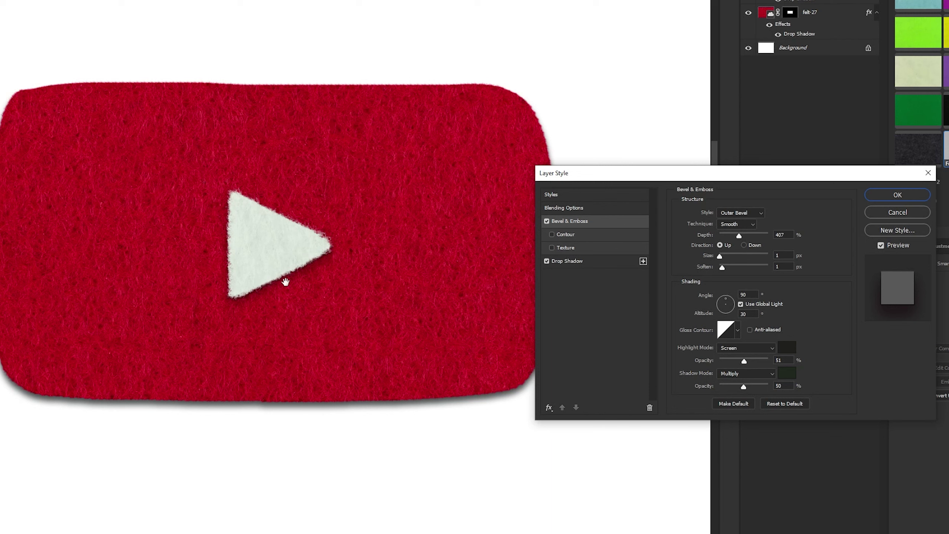
pyautogui.click(547, 221)
pyautogui.click(574, 261)
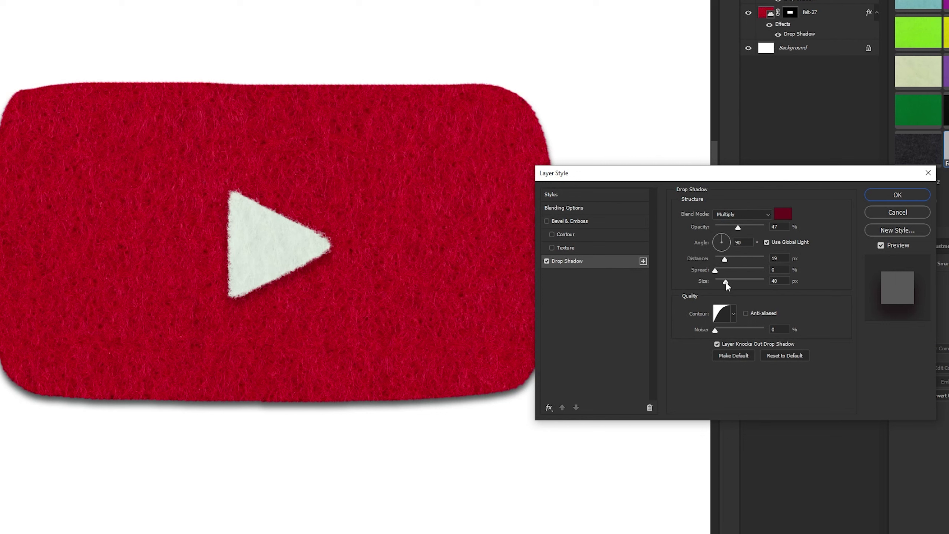
pyautogui.moveTo(727, 286); pyautogui.dragTo(724, 285)
pyautogui.moveTo(725, 259); pyautogui.dragTo(724, 264)
pyautogui.click(897, 196)
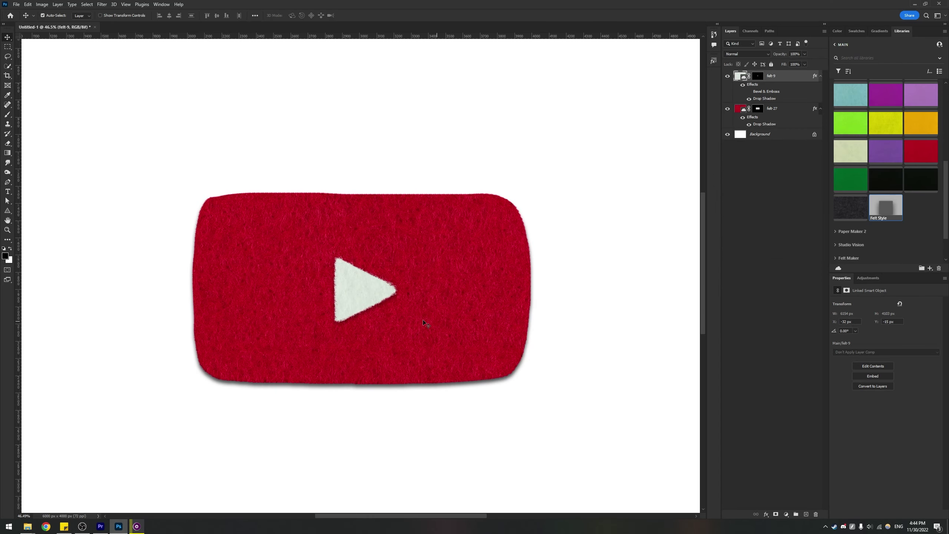
# With the felt-27 mask unlinked, scale the red felt texture down to about 4379 px wide and reposition it behind the logo shape
pyautogui.scroll(2, 366, 315)
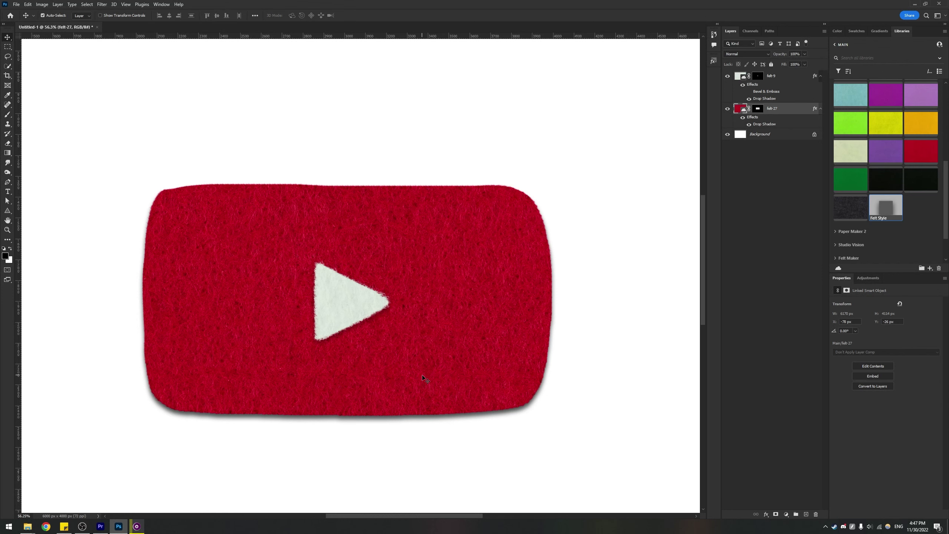
pyautogui.scroll(2, 456, 370)
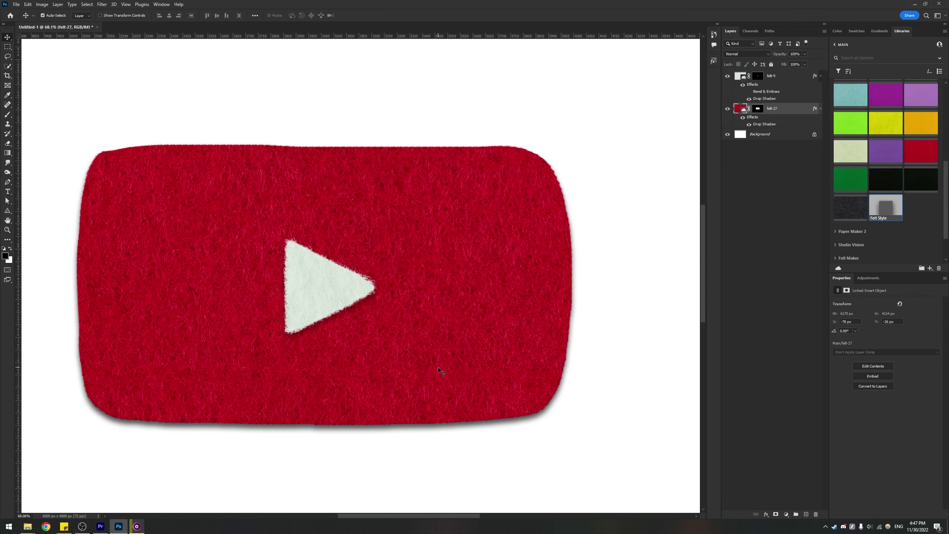
pyautogui.scroll(-2, 426, 360)
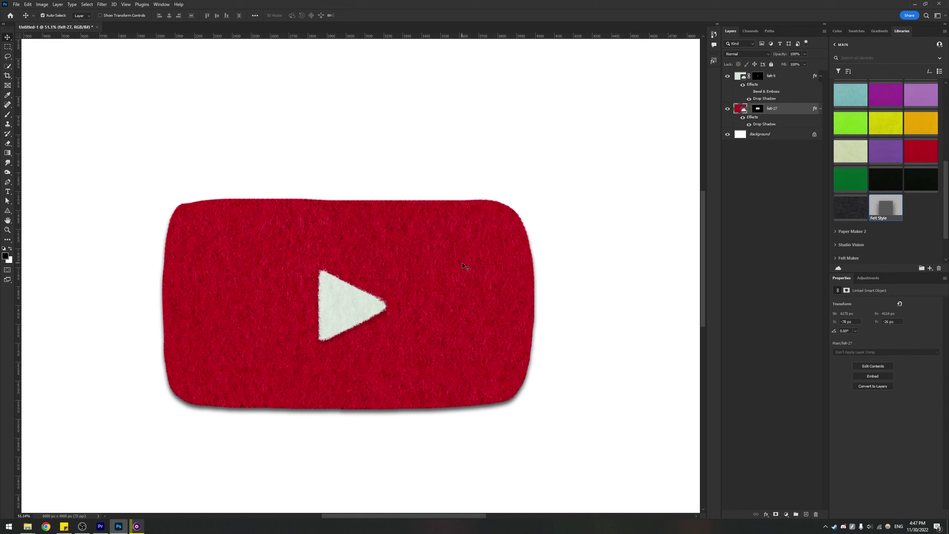
pyautogui.scroll(-3, 210, 408)
pyautogui.moveTo(356, 418); pyautogui.dragTo(275, 407)
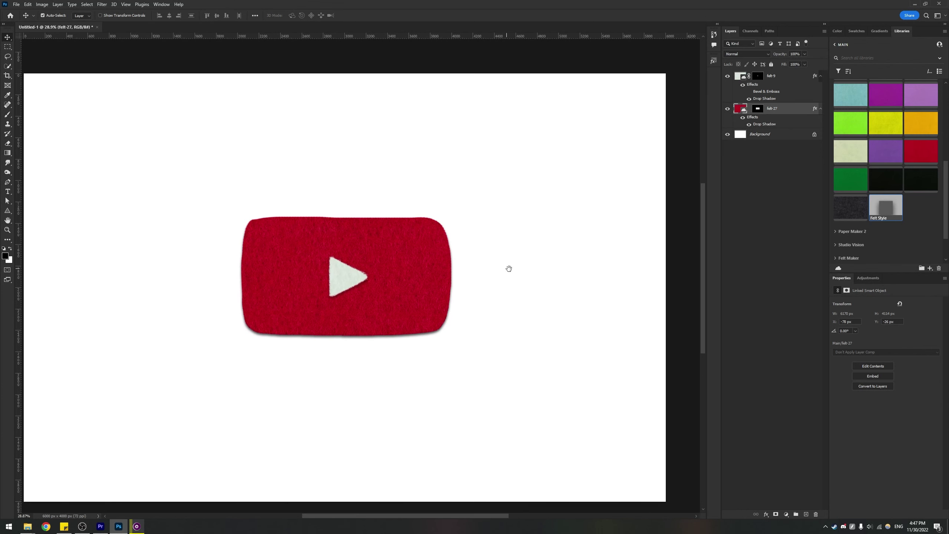
pyautogui.scroll(-1, 397, 243)
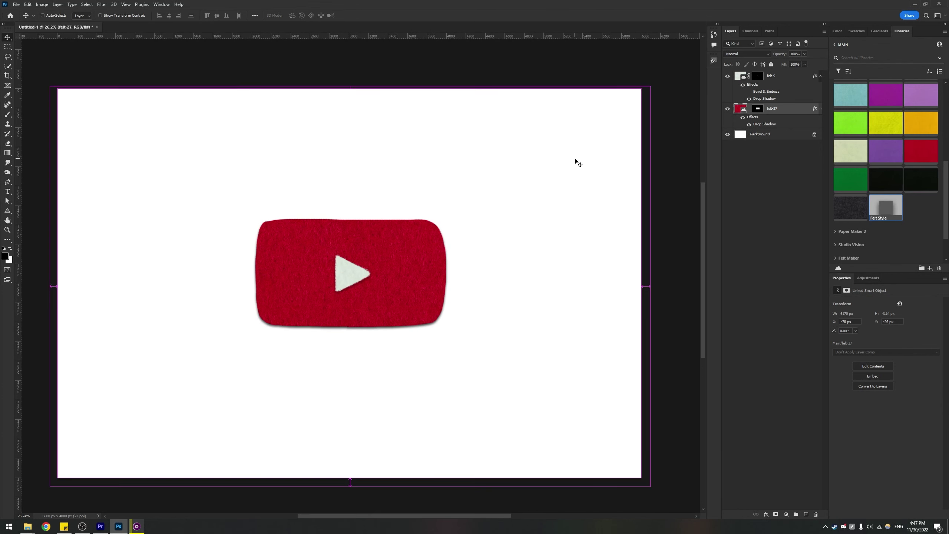
pyautogui.hotkey('ctrl', 't')
pyautogui.moveTo(650, 87); pyautogui.dragTo(475, 202)
pyautogui.moveTo(293, 380); pyautogui.dragTo(376, 312)
pyautogui.press('Return')
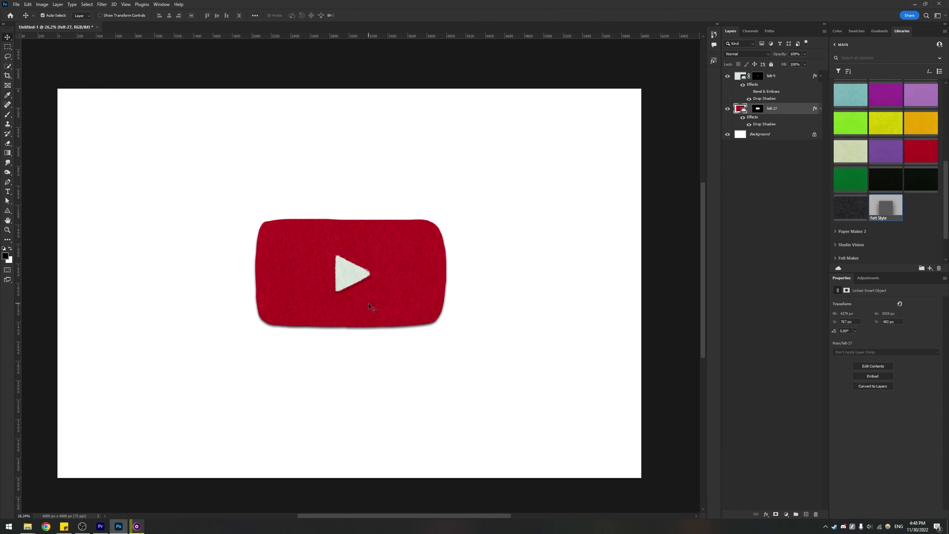
# Examine the rescaled red felt texture up close and browse the Felt Maker 2 library's swatches and Felt Style
pyautogui.scroll(3, 352, 286)
pyautogui.scroll(2, 350, 291)
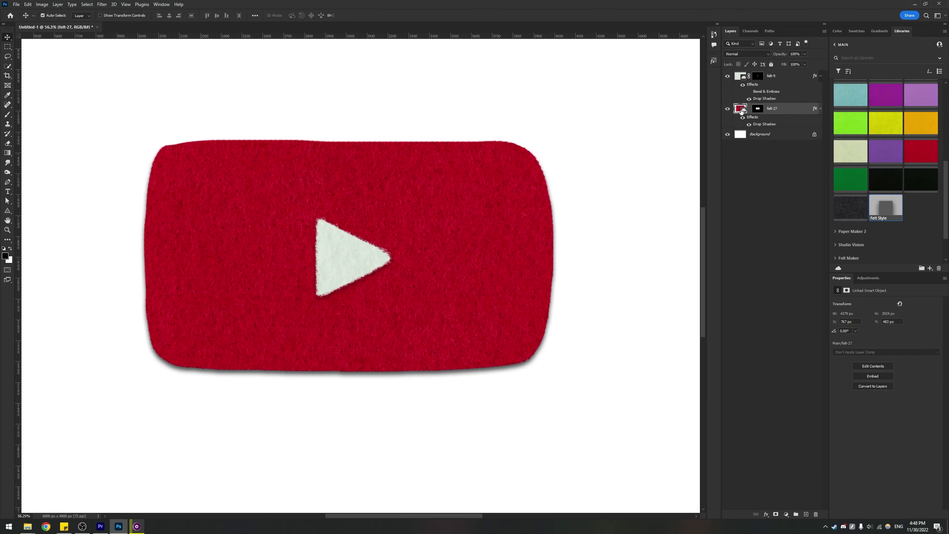
pyautogui.scroll(2, 532, 341)
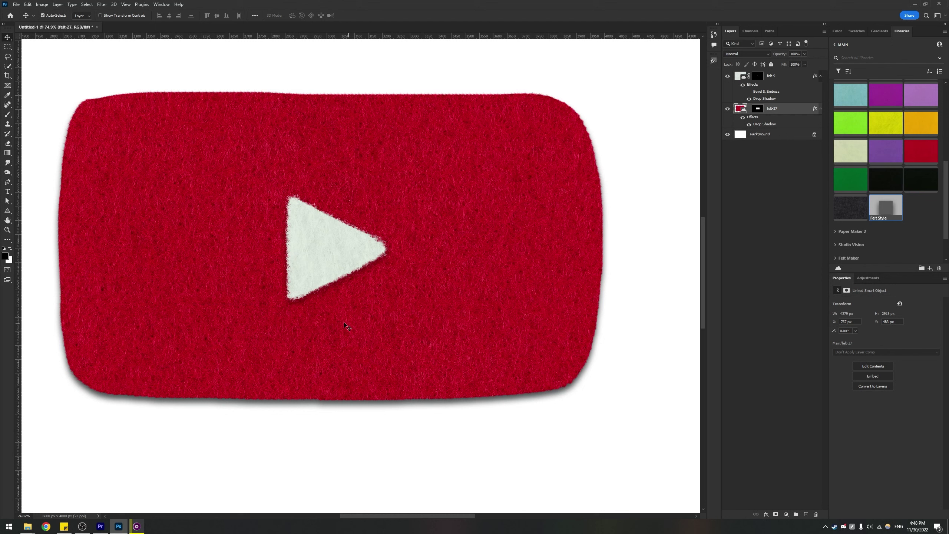
pyautogui.scroll(-2, 341, 322)
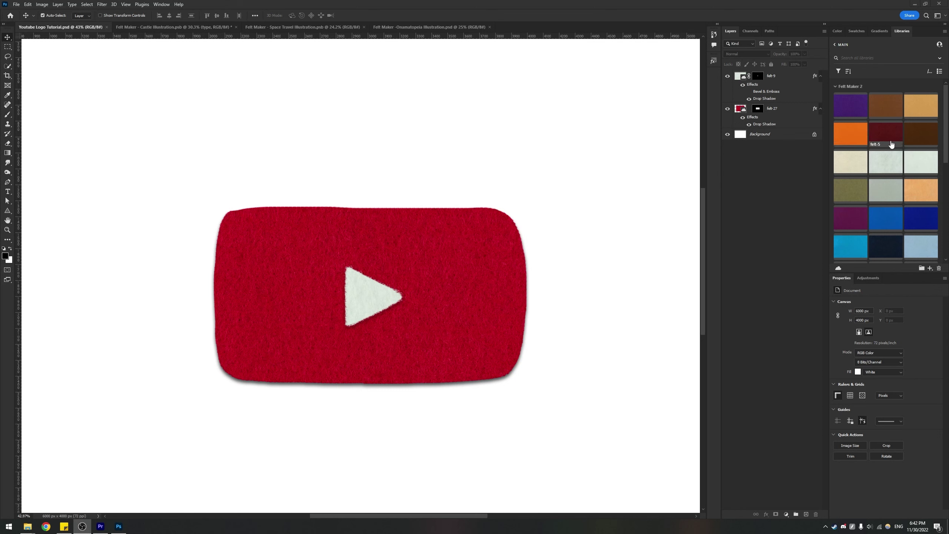
pyautogui.scroll(-2, 890, 141)
pyautogui.scroll(-2, 882, 180)
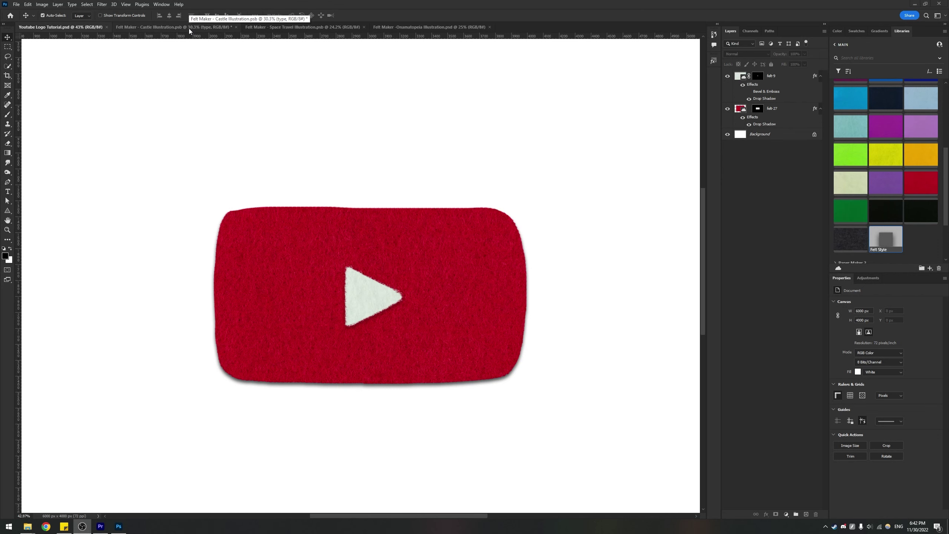
# Review the layers of the Castle Illustration document and examine the rocket's felt details in the Space Travel Illustration document
pyautogui.click(175, 27)
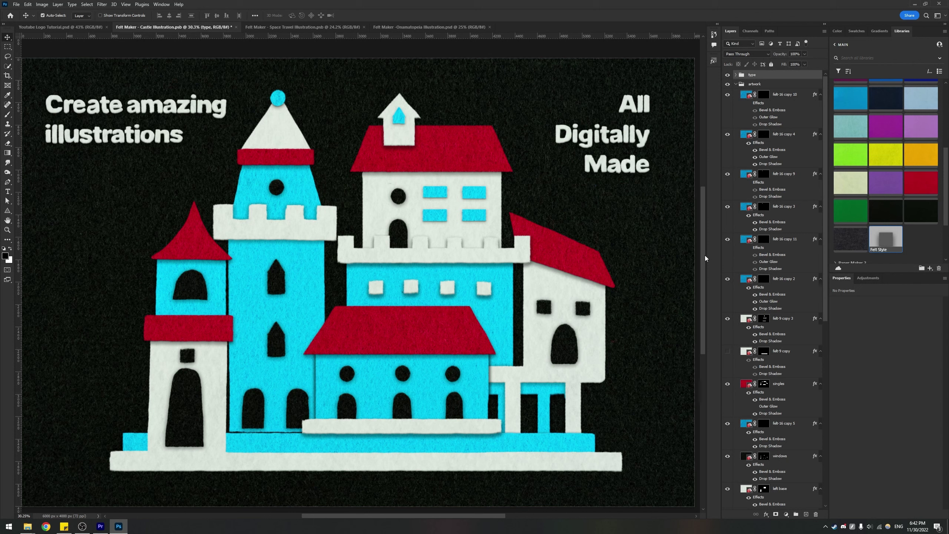
pyautogui.moveTo(831, 241); pyautogui.dragTo(841, 430)
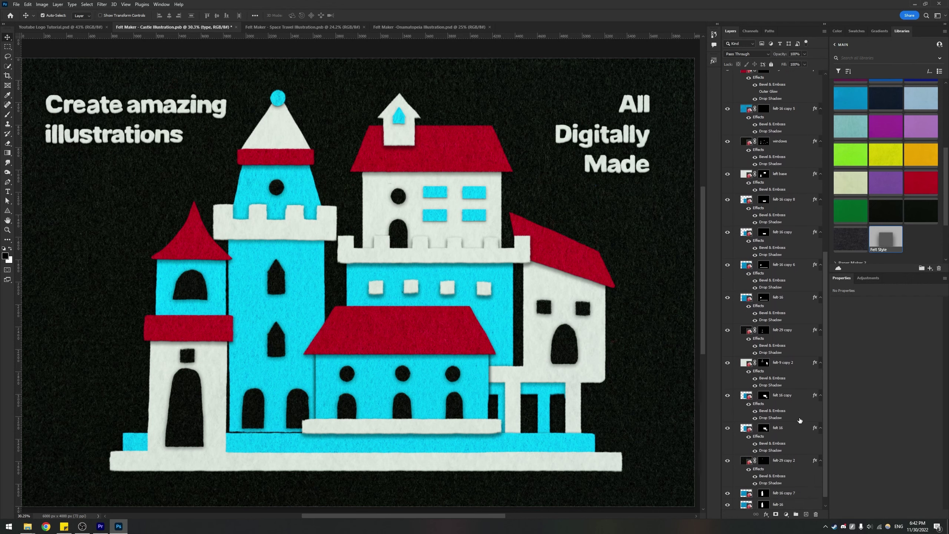
pyautogui.hotkey('ctrl', 'Tab')
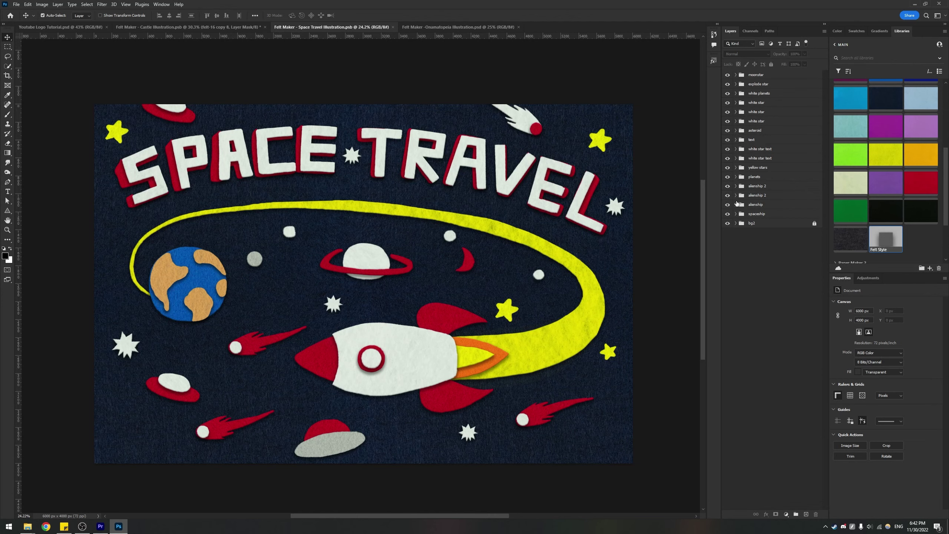
pyautogui.scroll(5, 326, 403)
pyautogui.scroll(-1, 365, 404)
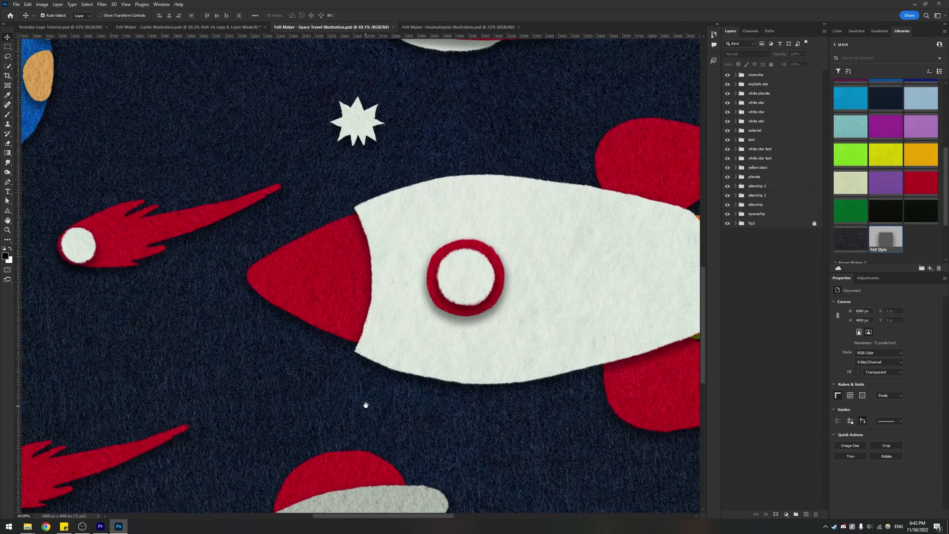
pyautogui.scroll(2, 288, 354)
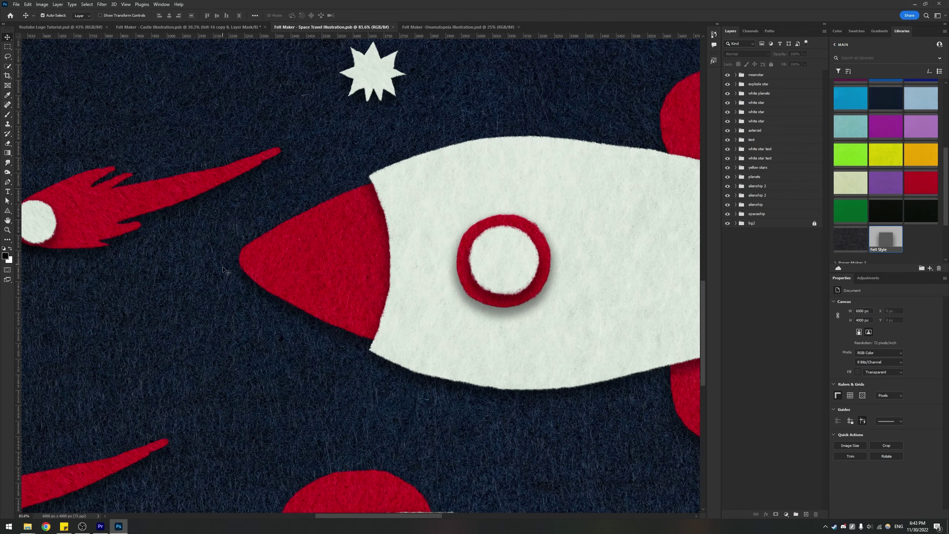
pyautogui.scroll(1, 224, 293)
pyautogui.moveTo(203, 298); pyautogui.dragTo(234, 293)
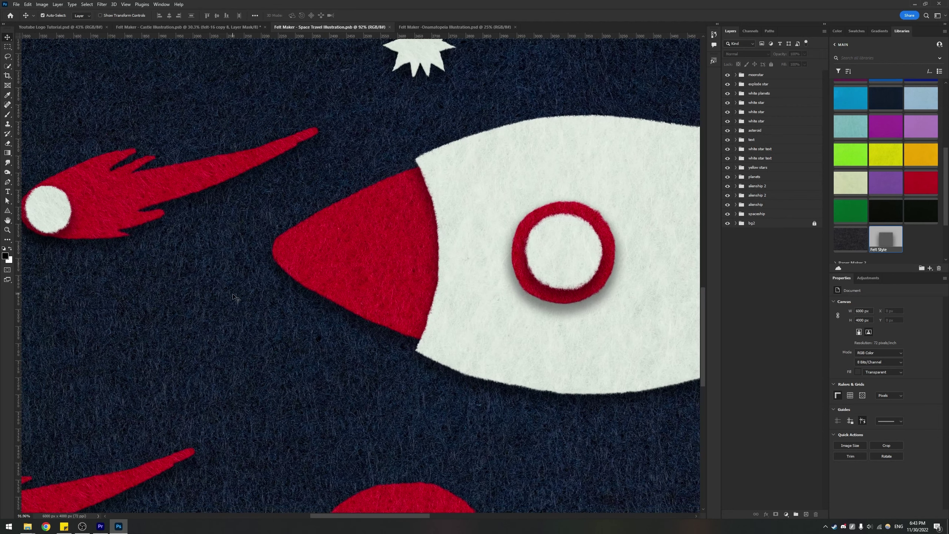
pyautogui.scroll(-1, 233, 301)
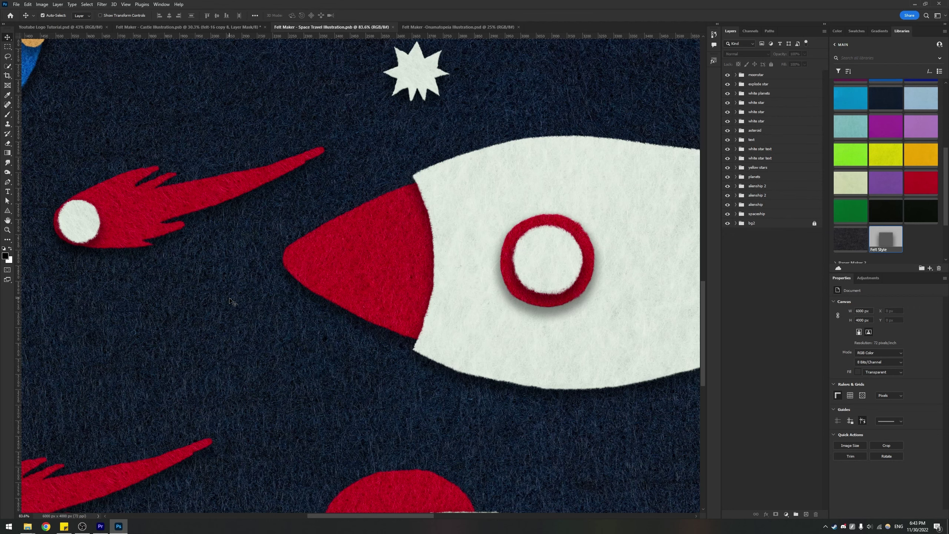
# Paint freehand test strokes on the white window layer's mask above the rocket, undo them, and brush another stroke across the rocket
pyautogui.moveTo(320, 271)
pyautogui.mouseDown()
pyautogui.moveTo(327, 220)
pyautogui.moveTo(380, 275)
pyautogui.moveTo(419, 214)
pyautogui.moveTo(338, 286)
pyautogui.moveTo(325, 170)
pyautogui.moveTo(274, 233)
pyautogui.moveTo(315, 219)
pyautogui.moveTo(403, 283)
pyautogui.moveTo(443, 205)
pyautogui.moveTo(402, 214)
pyautogui.moveTo(349, 177)
pyautogui.moveTo(207, 210)
pyautogui.moveTo(161, 254)
pyautogui.moveTo(172, 299)
pyautogui.mouseUp()
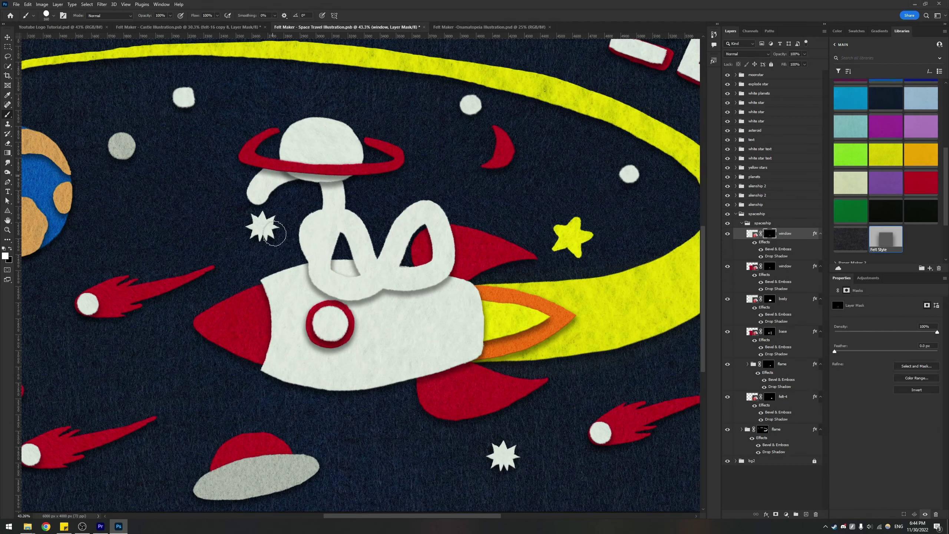
pyautogui.hotkey('ctrl', 'z')
pyautogui.hotkey('ctrl', 'z')
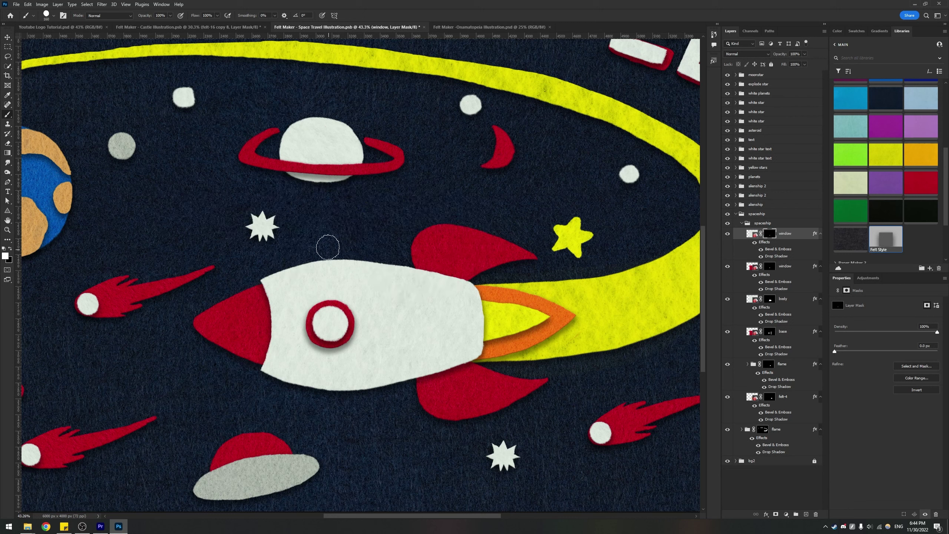
pyautogui.moveTo(299, 234)
pyautogui.mouseDown()
pyautogui.moveTo(349, 227)
pyautogui.moveTo(412, 258)
pyautogui.moveTo(434, 202)
pyautogui.moveTo(389, 191)
pyautogui.moveTo(331, 153)
pyautogui.moveTo(234, 179)
pyautogui.moveTo(218, 268)
pyautogui.moveTo(154, 283)
pyautogui.moveTo(158, 188)
pyautogui.moveTo(112, 187)
pyautogui.moveTo(85, 284)
pyautogui.moveTo(197, 374)
pyautogui.moveTo(295, 328)
pyautogui.moveTo(355, 331)
pyautogui.moveTo(428, 406)
pyautogui.moveTo(468, 362)
pyautogui.moveTo(556, 407)
pyautogui.moveTo(578, 346)
pyautogui.mouseUp()
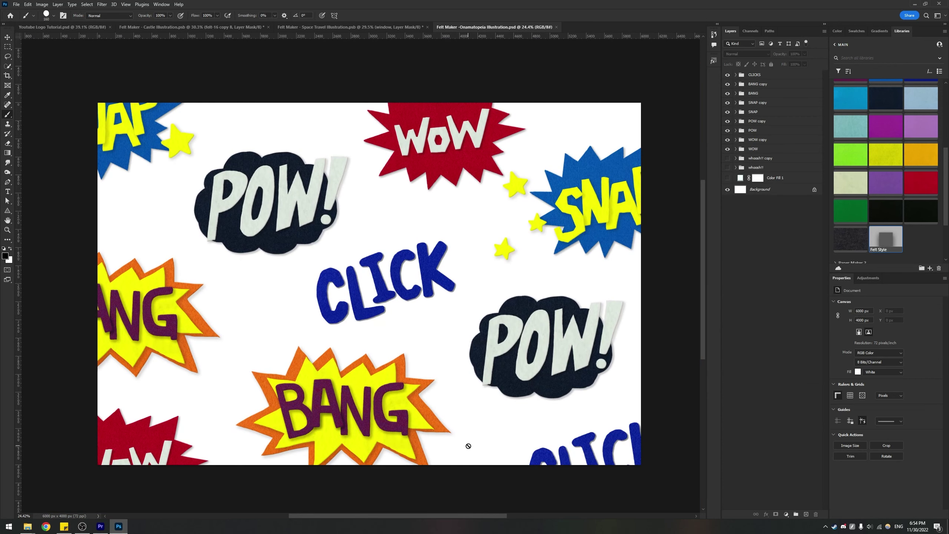
# Examine the Bevel & Emboss and Drop Shadow settings of the BANG graphic's ORANGE BG layer in the onomatopoeia illustration
pyautogui.scroll(8, 428, 458)
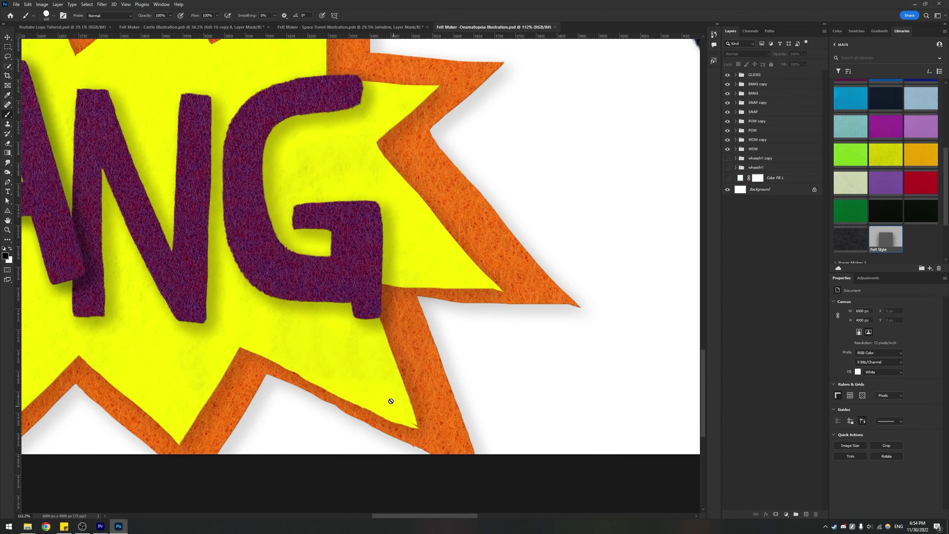
pyautogui.scroll(3, 390, 401)
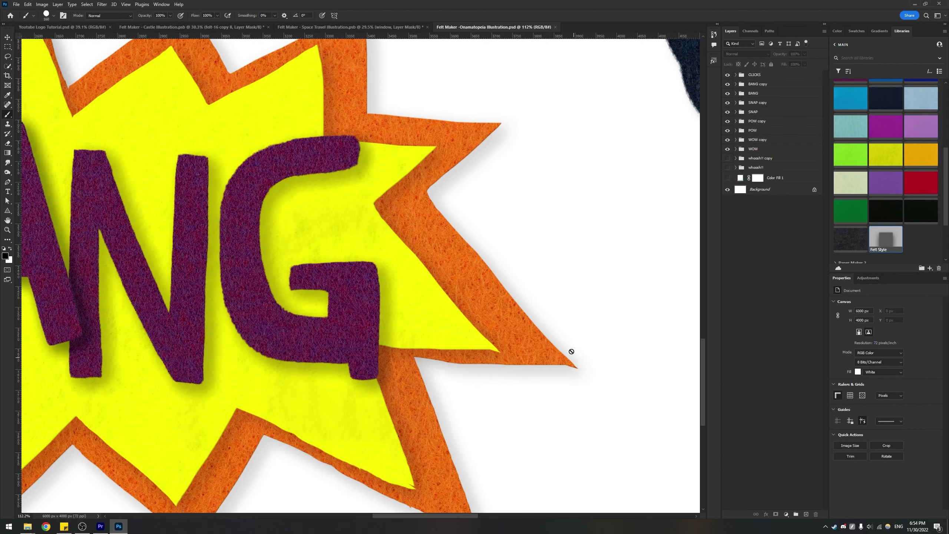
pyautogui.press('v')
pyautogui.click(482, 137)
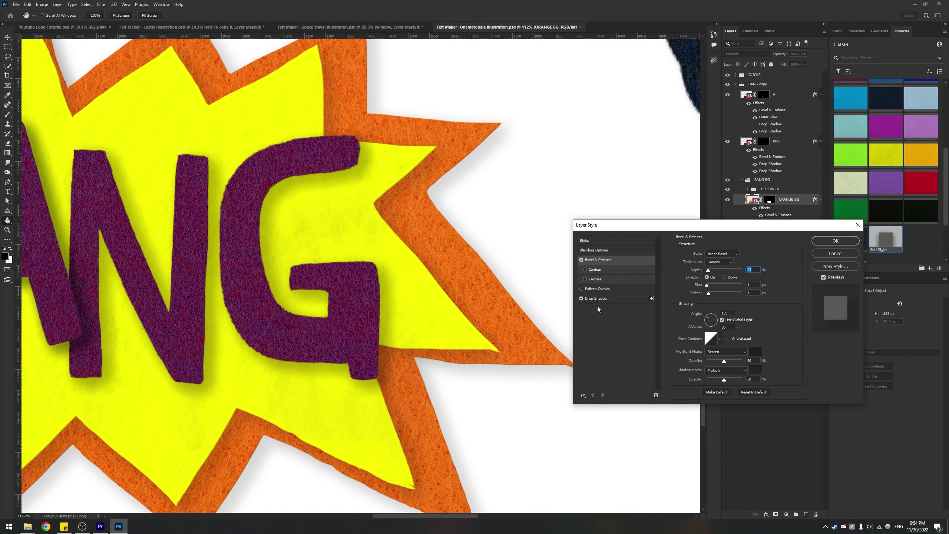
pyautogui.click(605, 299)
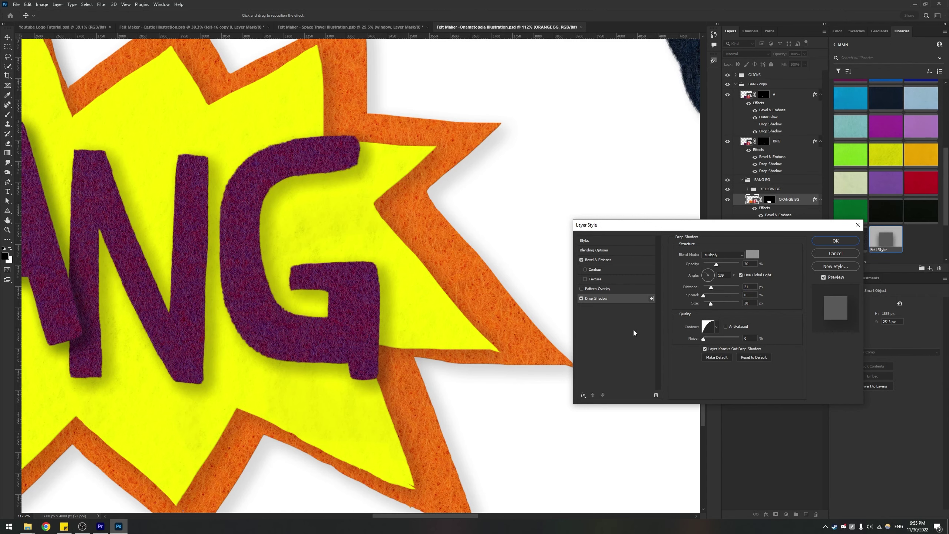
pyautogui.press('Return')
pyautogui.scroll(-3, 417, 392)
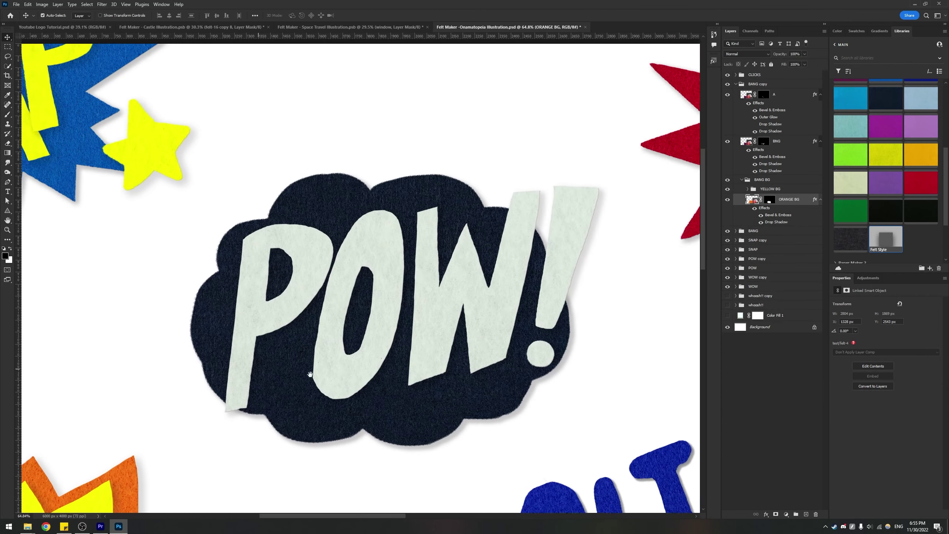
# Hide the clipped Screen-mode felt-23 layer on the SNAP graphic's letter S and select the masked felt layer beneath it to examine its texture
pyautogui.scroll(2, 410, 376)
pyautogui.scroll(-3, 410, 376)
pyautogui.scroll(6, 389, 305)
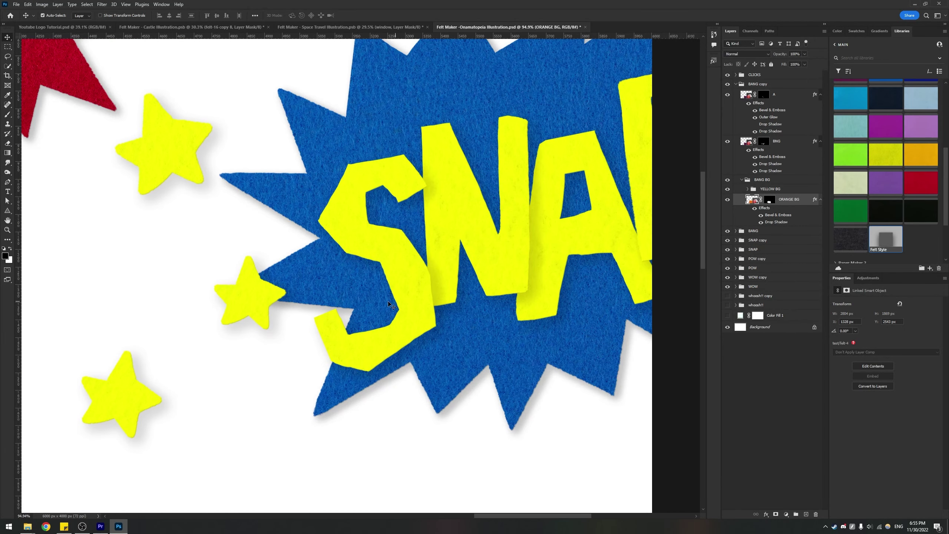
pyautogui.scroll(2, 388, 304)
pyautogui.click(393, 309)
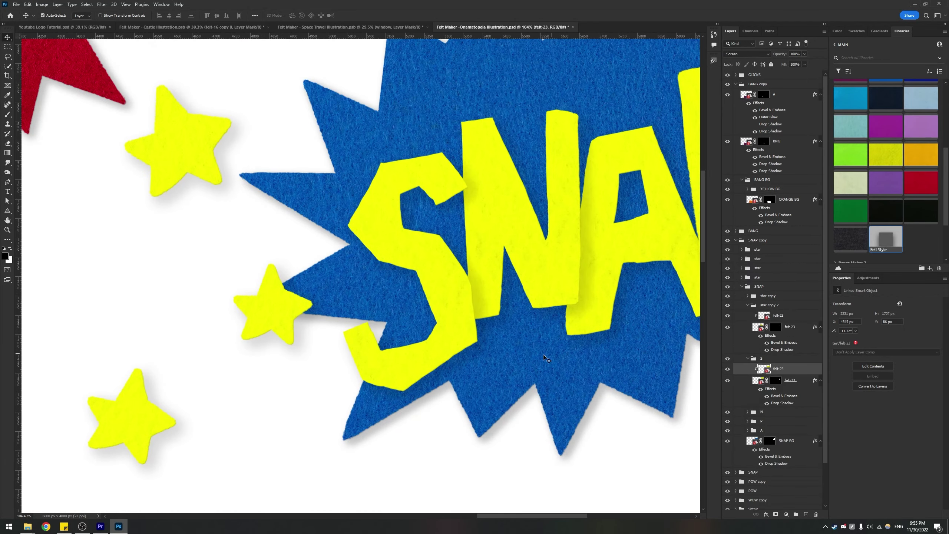
pyautogui.click(727, 369)
pyautogui.click(803, 384)
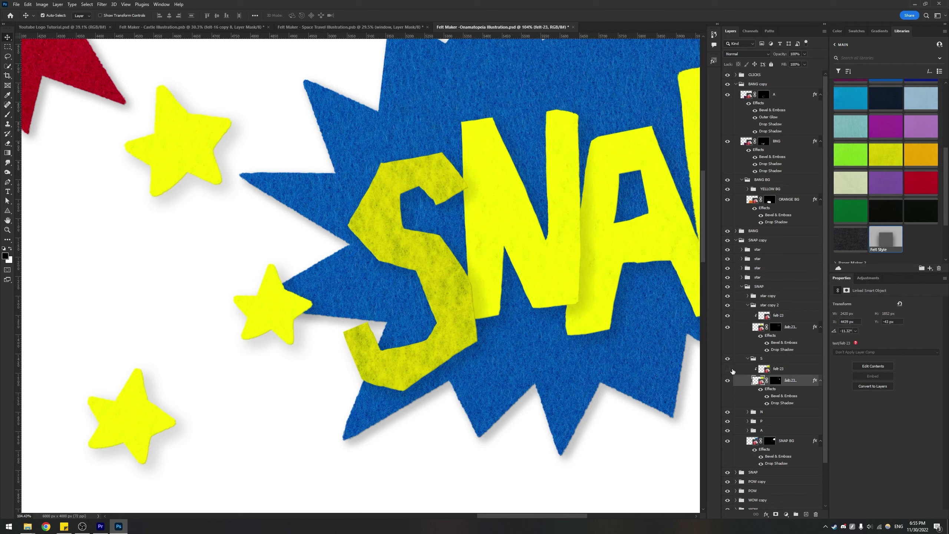
# Compare the letter S with its clipped felt-23 layer shown and hidden, leaving the Screen-mode layer visible
pyautogui.click(789, 372)
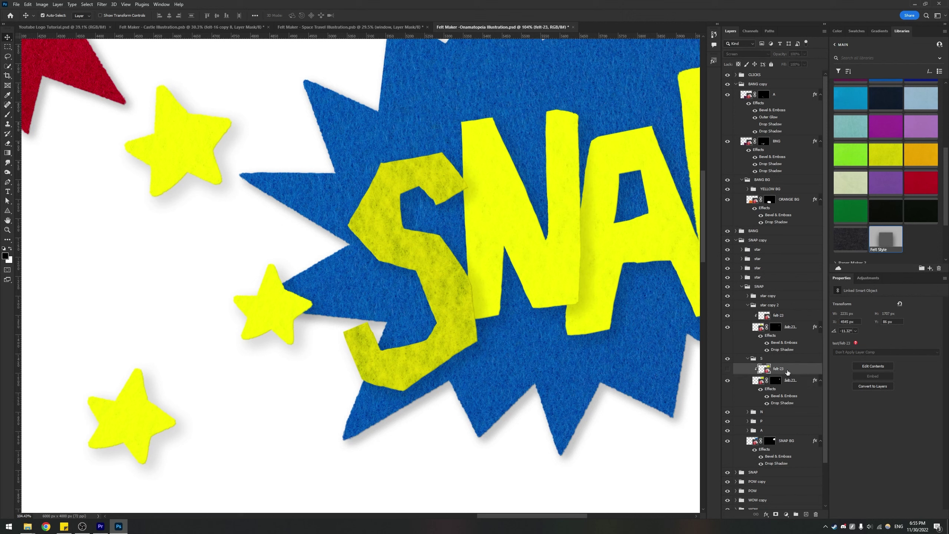
pyautogui.click(727, 369)
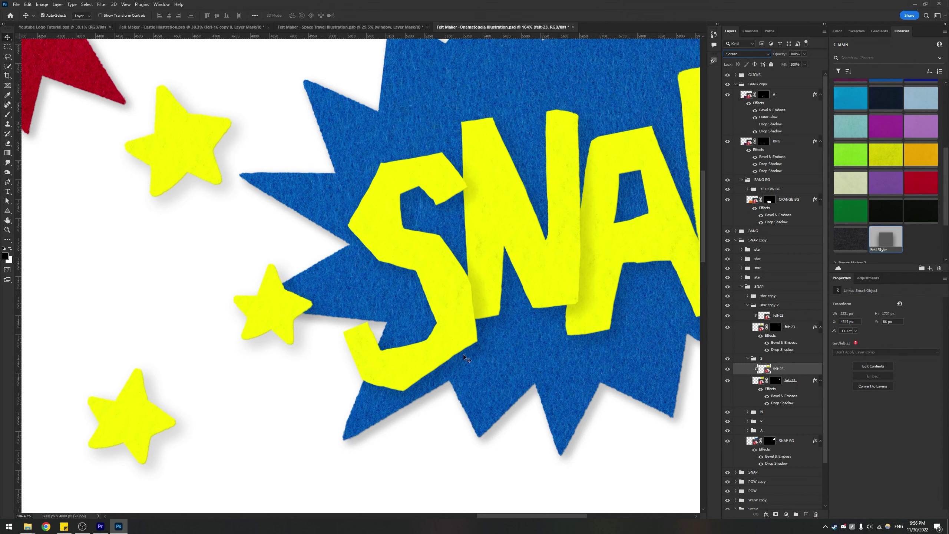
pyautogui.click(728, 369)
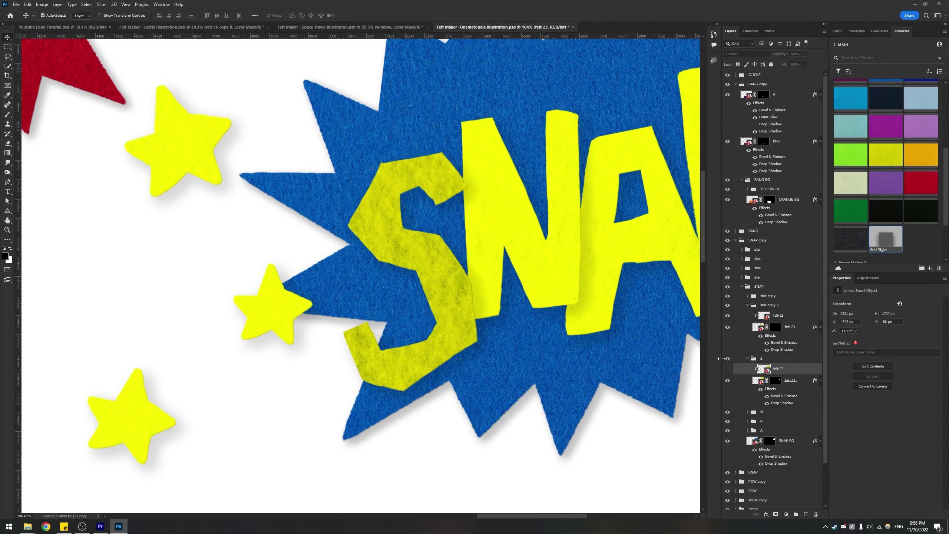
pyautogui.click(728, 369)
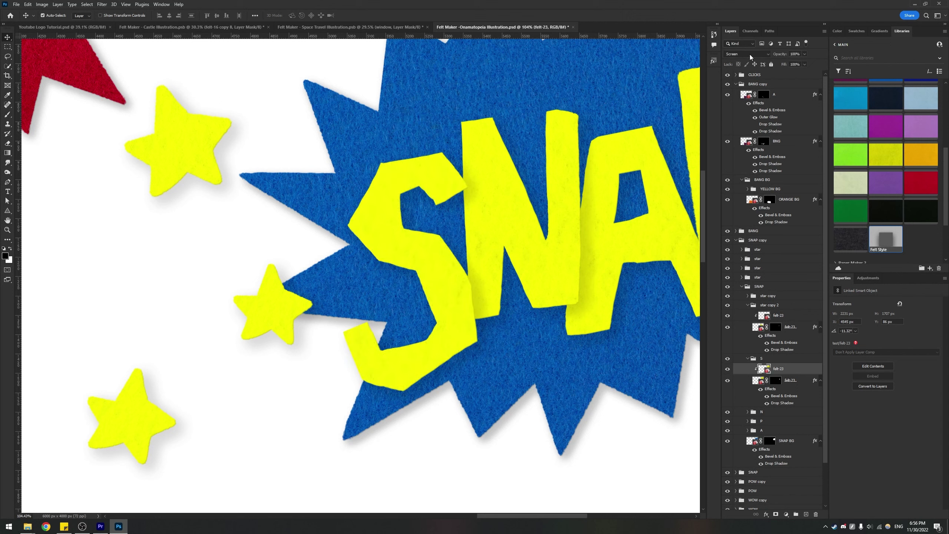